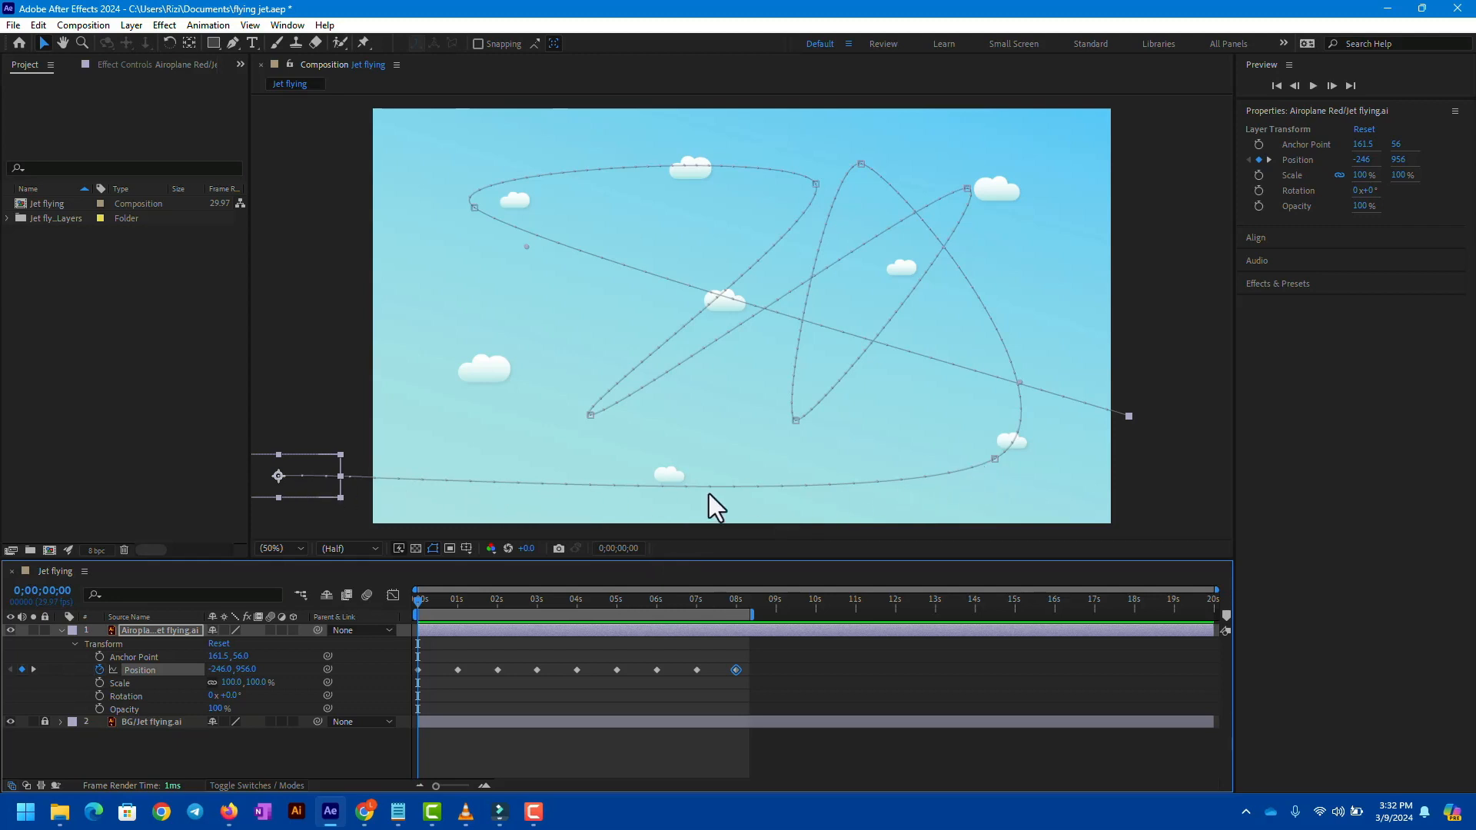
# Step: Shift the 1-second motion path point near the lower-right cloud slightly up and left, and steepen its direction handle
pyautogui.click(994, 460)
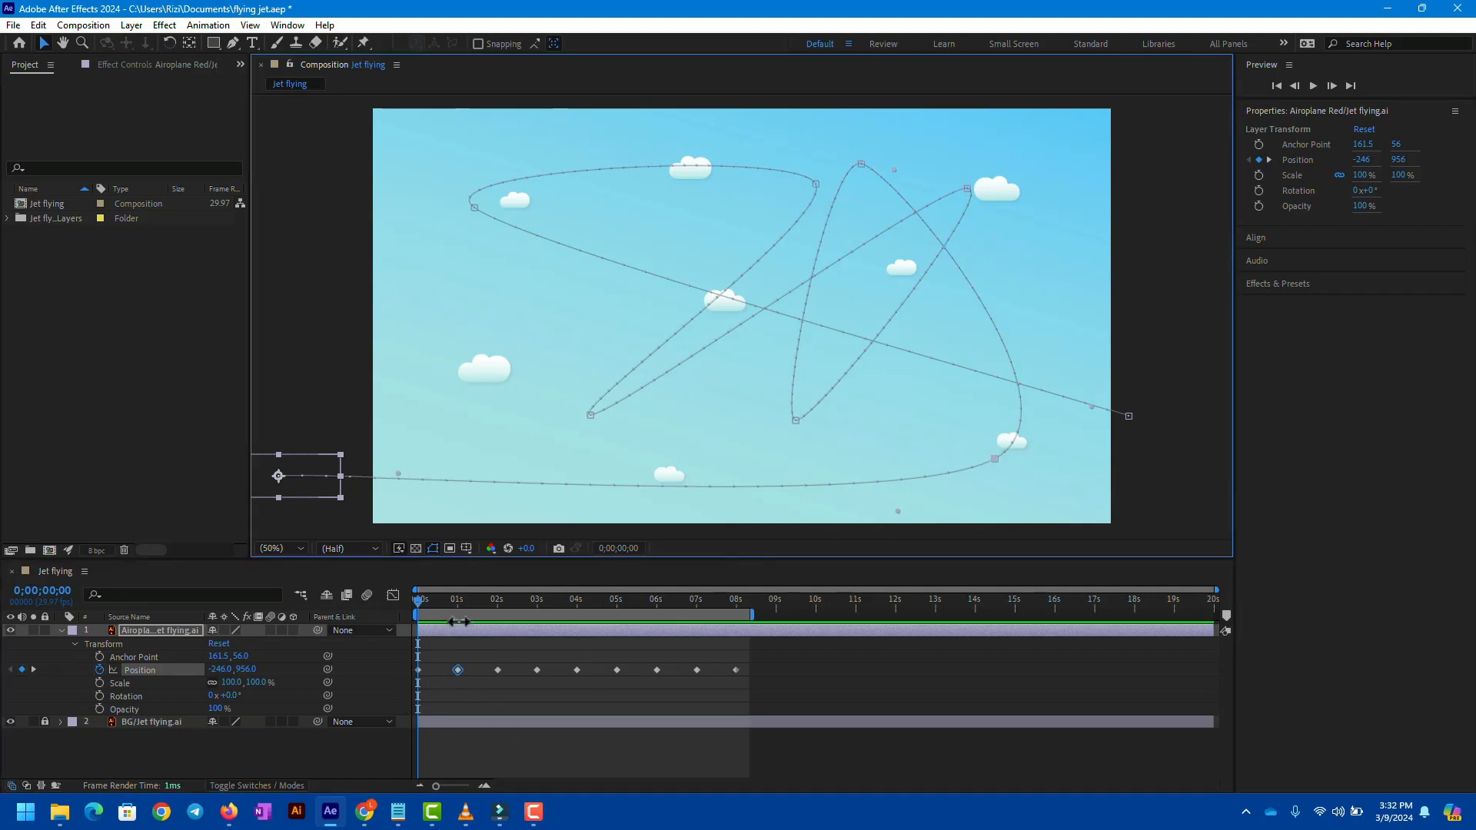
pyautogui.moveTo(460, 674)
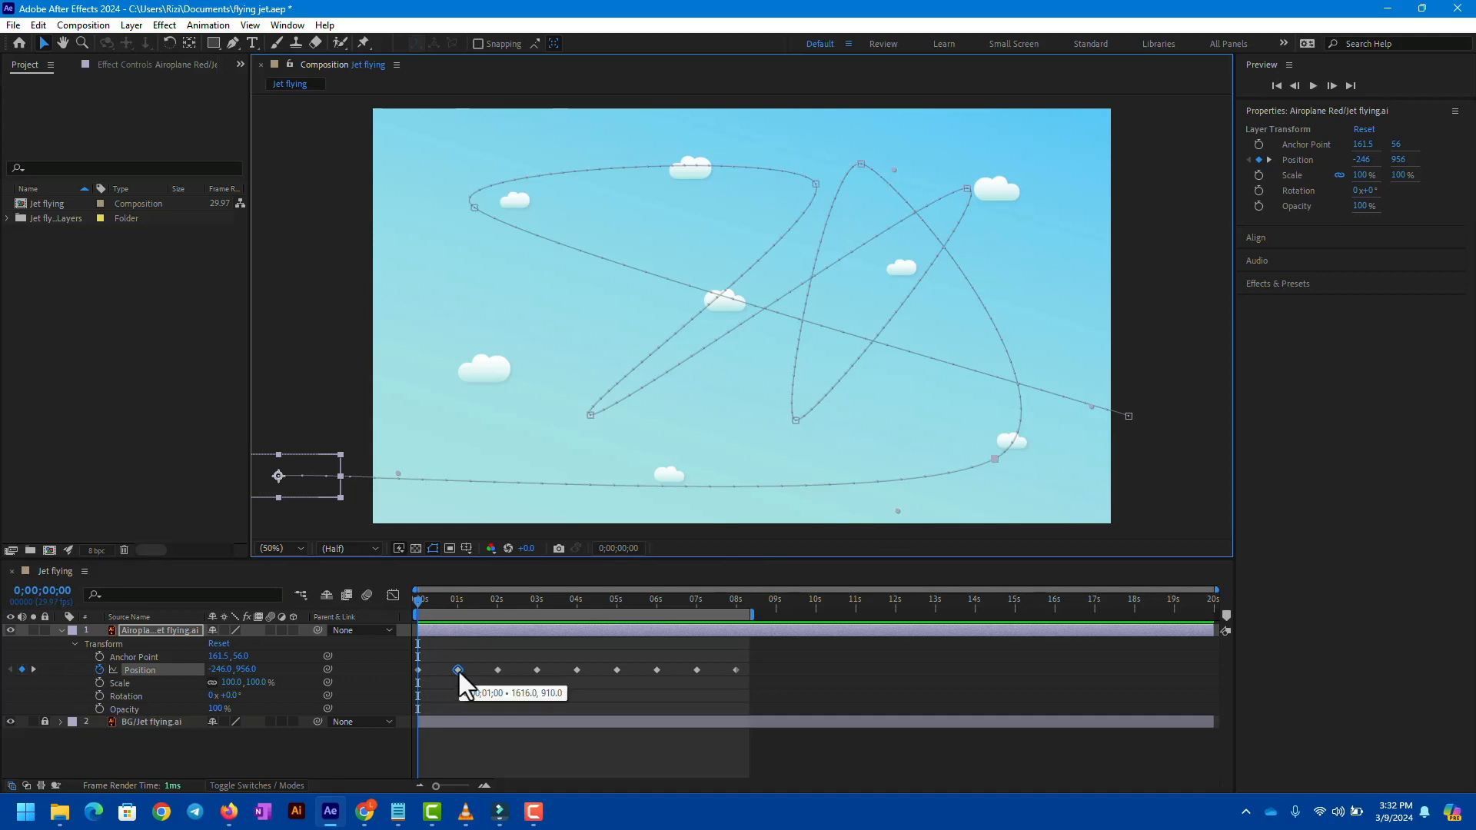
pyautogui.moveTo(994, 459)
pyautogui.mouseDown()
pyautogui.moveTo(998, 478)
pyautogui.moveTo(1044, 357)
pyautogui.moveTo(868, 300)
pyautogui.moveTo(629, 269)
pyautogui.moveTo(745, 392)
pyautogui.moveTo(1022, 452)
pyautogui.moveTo(1004, 433)
pyautogui.moveTo(987, 452)
pyautogui.mouseUp()
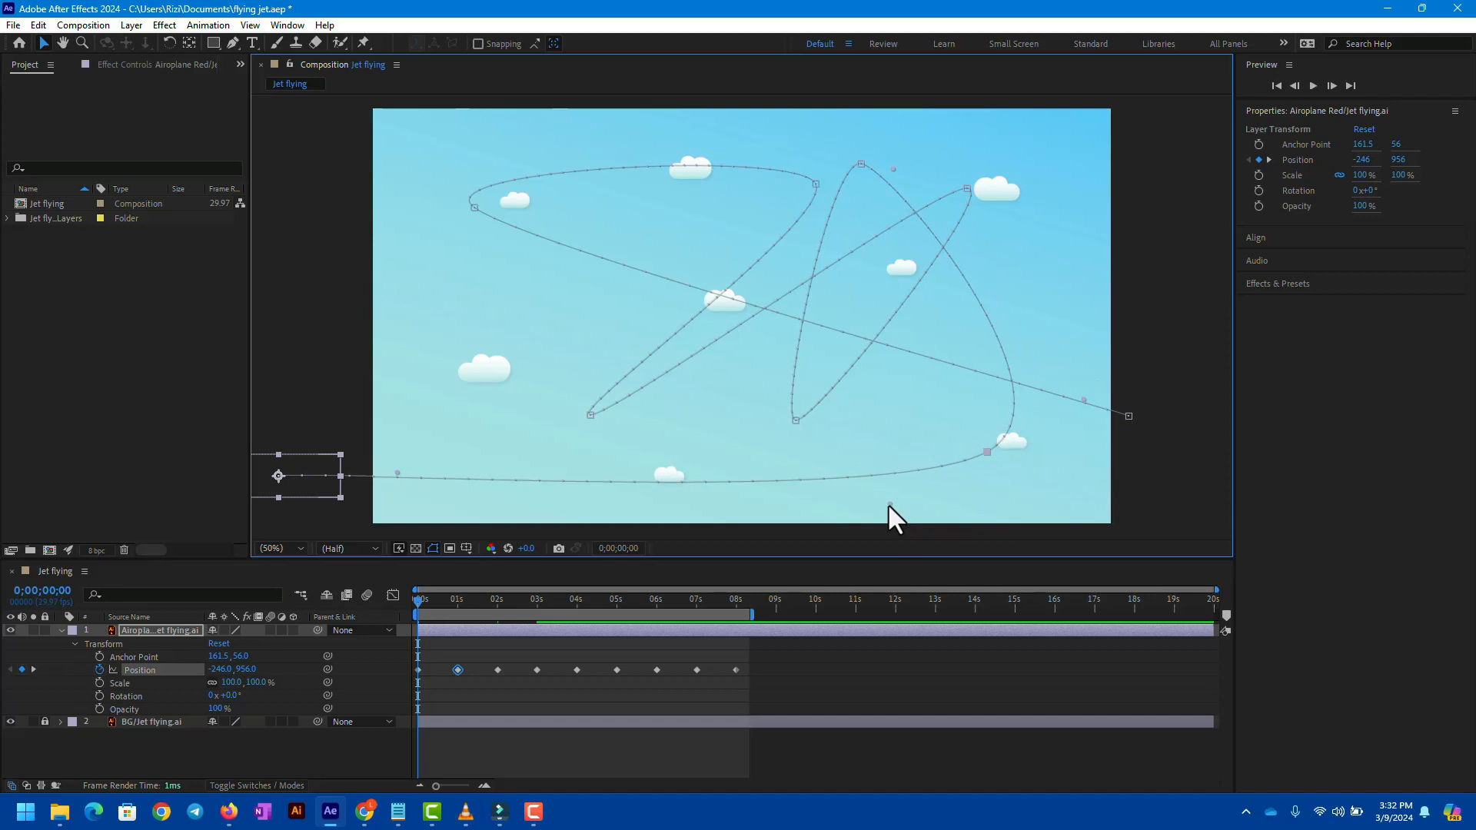
pyautogui.moveTo(888, 504)
pyautogui.mouseDown()
pyautogui.moveTo(962, 528)
pyautogui.moveTo(895, 504)
pyautogui.moveTo(913, 469)
pyautogui.moveTo(955, 481)
pyautogui.moveTo(945, 514)
pyautogui.moveTo(901, 513)
pyautogui.mouseUp()
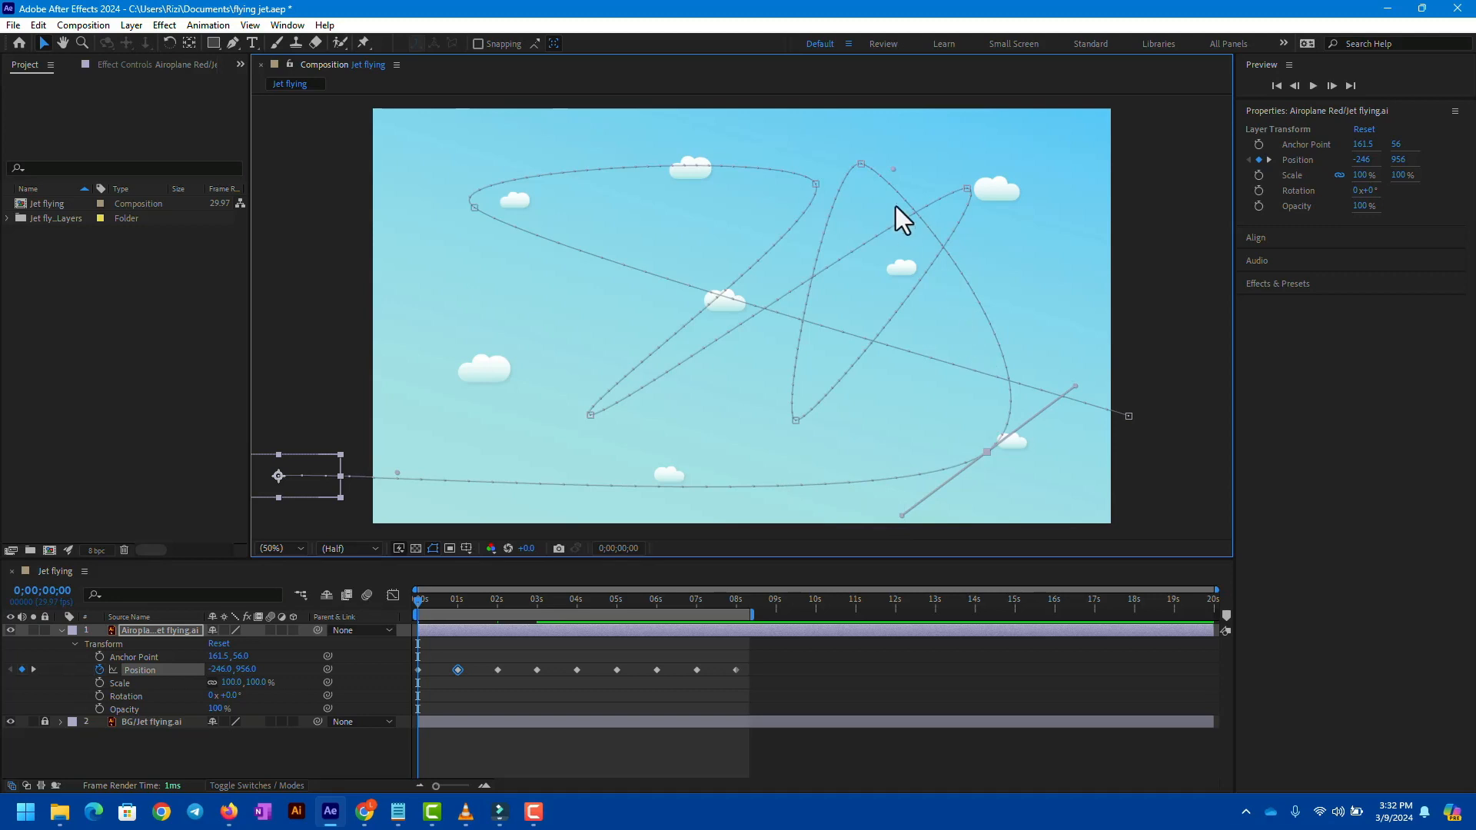
# Step: Round the flight path at the 2-second and 3-second points by lengthening their direction handles nearly horizontally
pyautogui.click(861, 165)
pyautogui.moveTo(895, 171); pyautogui.dragTo(981, 165)
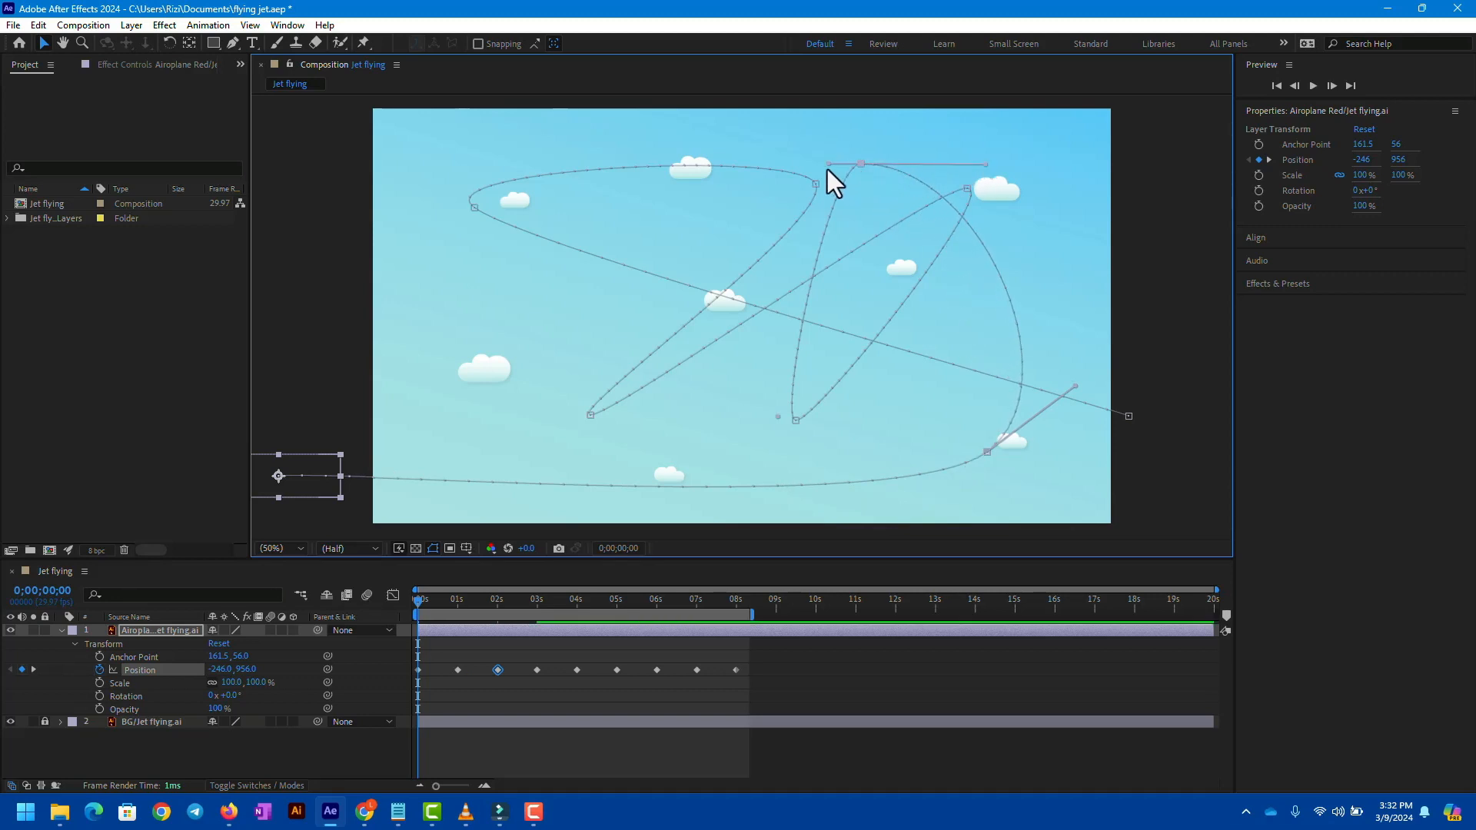
pyautogui.moveTo(828, 165); pyautogui.dragTo(728, 173)
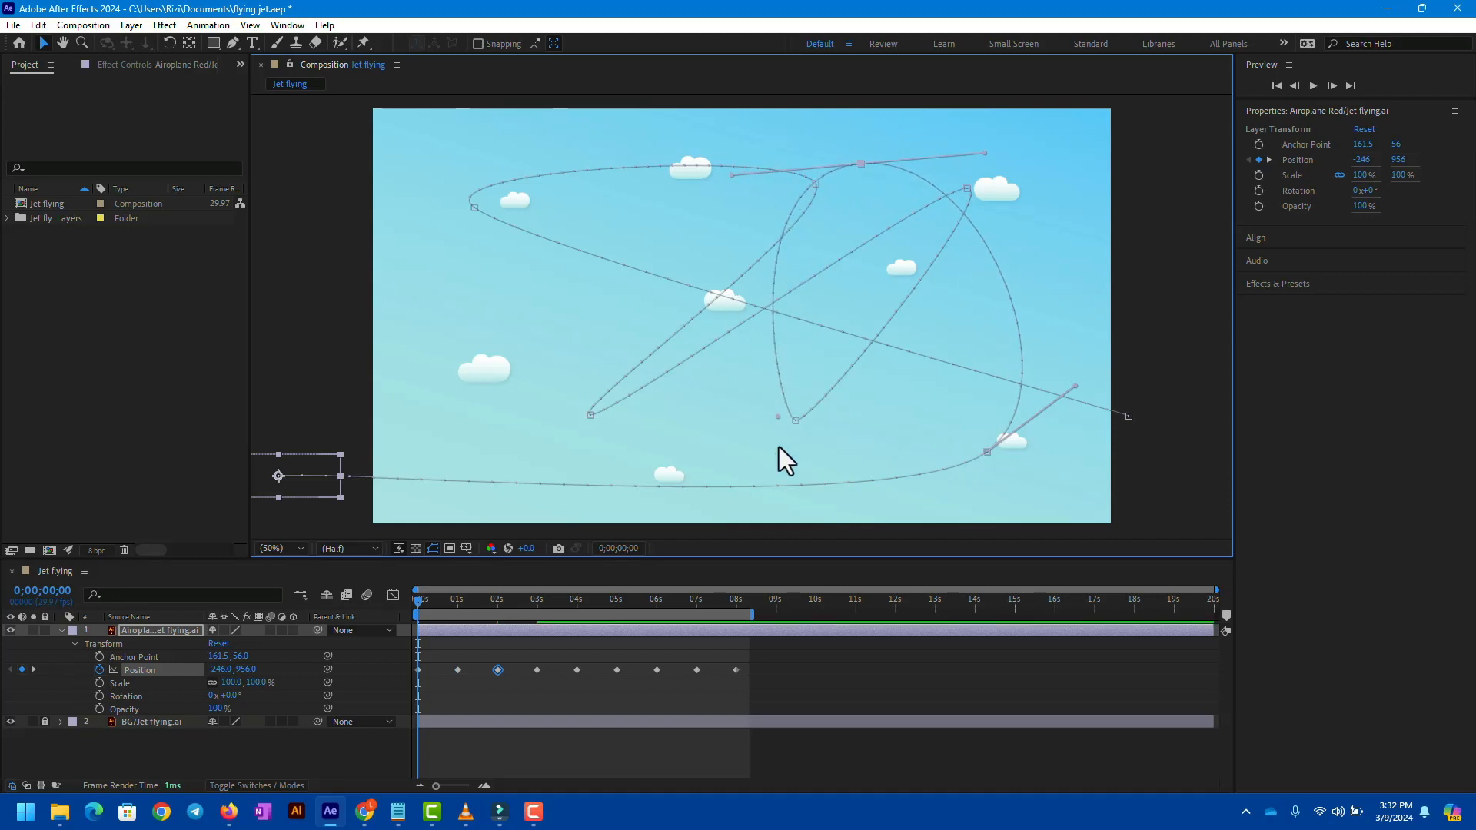
pyautogui.click(796, 423)
pyautogui.moveTo(813, 426); pyautogui.dragTo(697, 408)
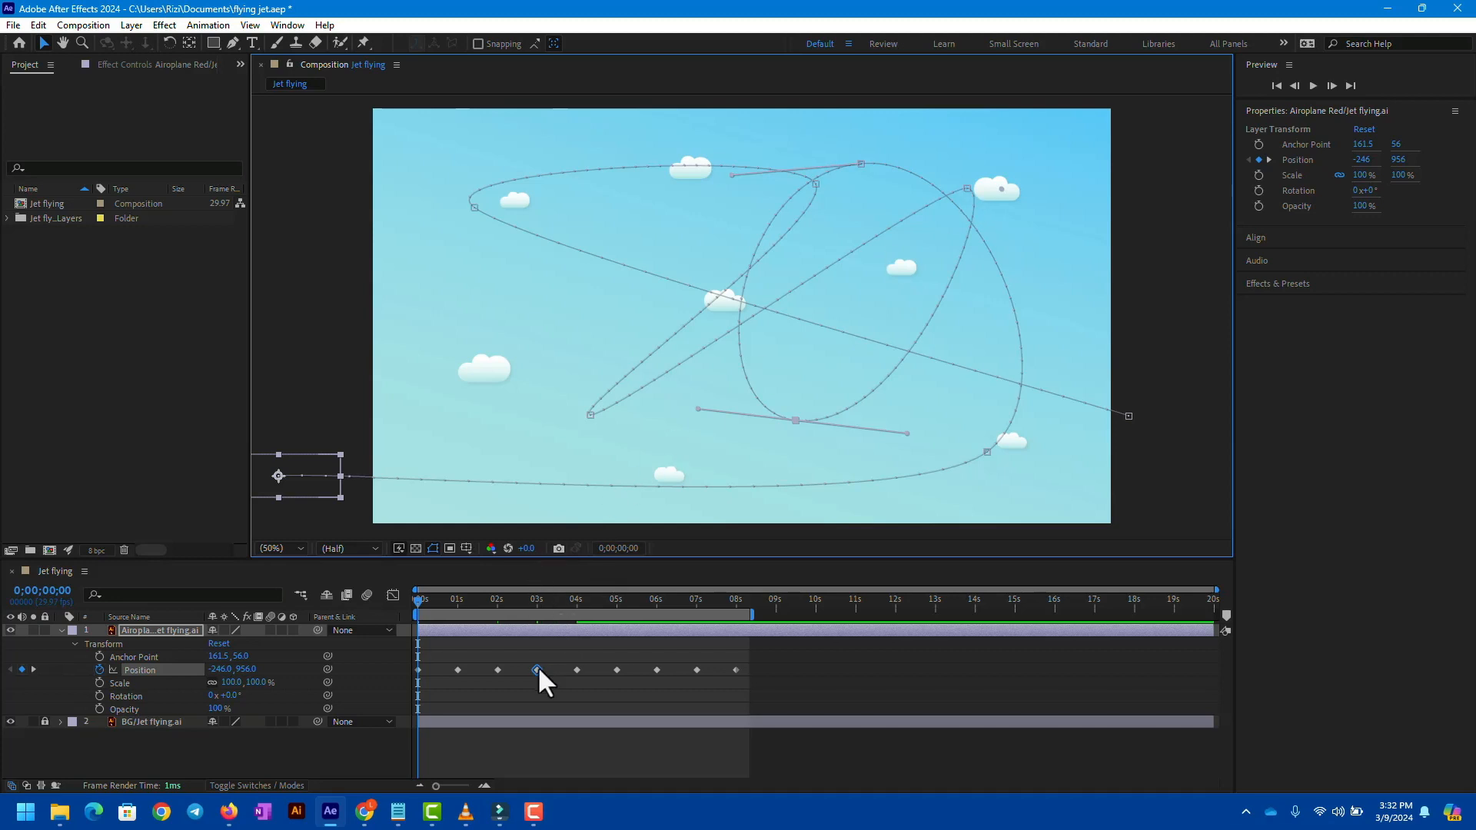
# Step: Widen the loops at the 4-second and 5-second path points by extending their handles diagonally from upper left to lower right
pyautogui.click(967, 189)
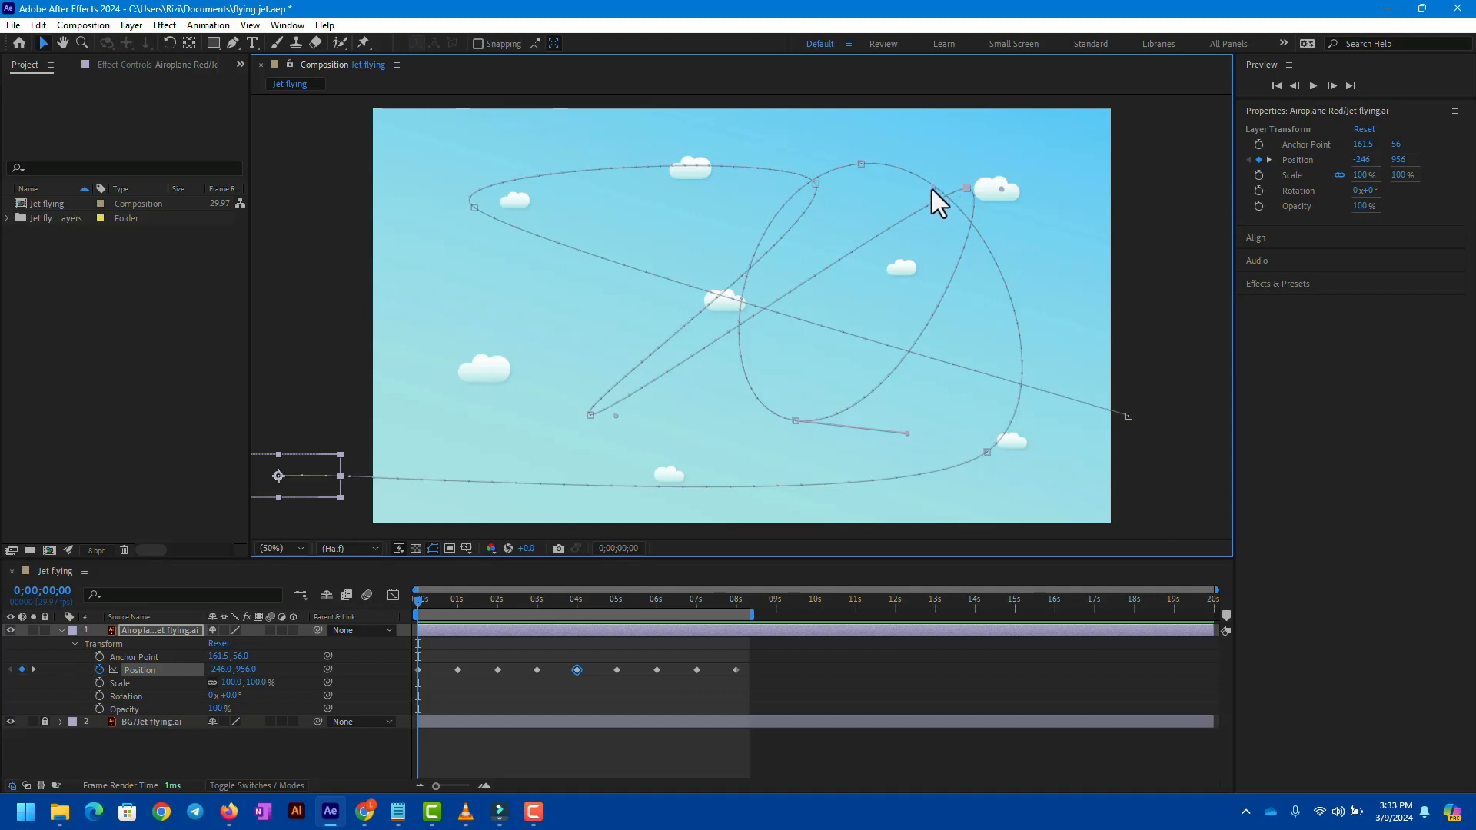
pyautogui.moveTo(932, 189); pyautogui.dragTo(836, 145)
pyautogui.moveTo(1000, 199); pyautogui.dragTo(1078, 287)
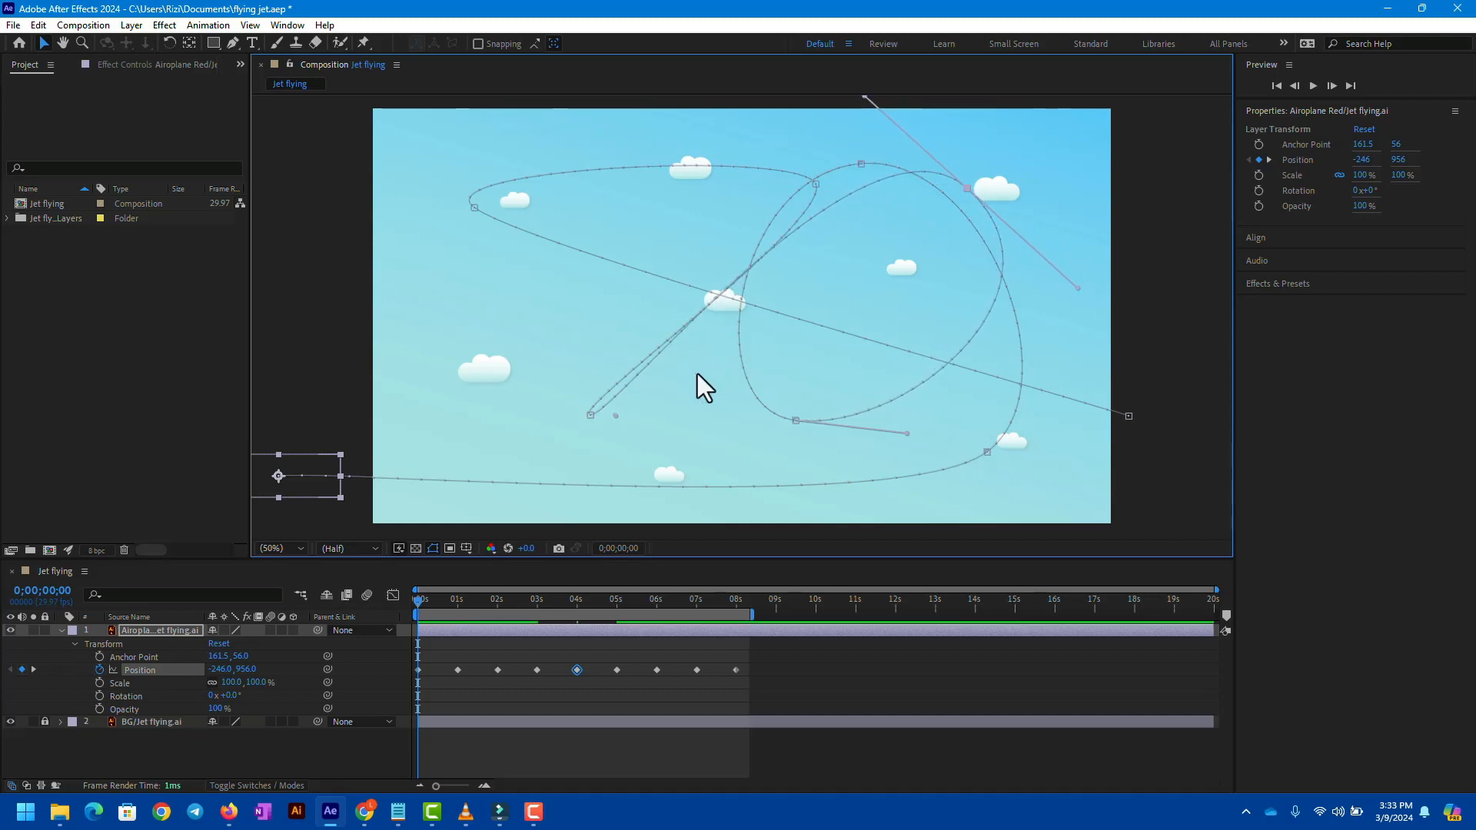
pyautogui.click(589, 416)
pyautogui.moveTo(615, 416); pyautogui.dragTo(718, 476)
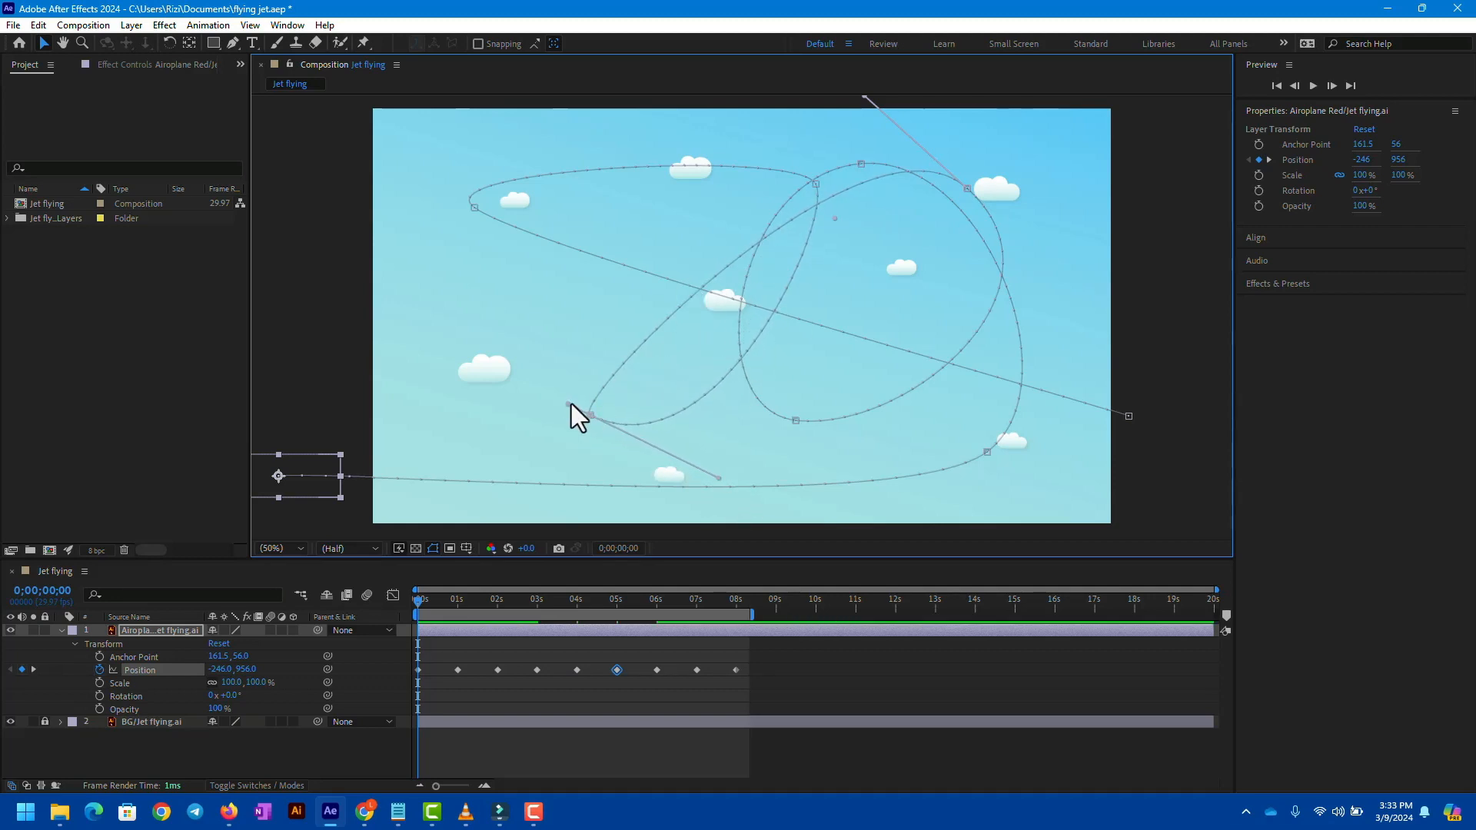
pyautogui.moveTo(567, 404); pyautogui.dragTo(461, 332)
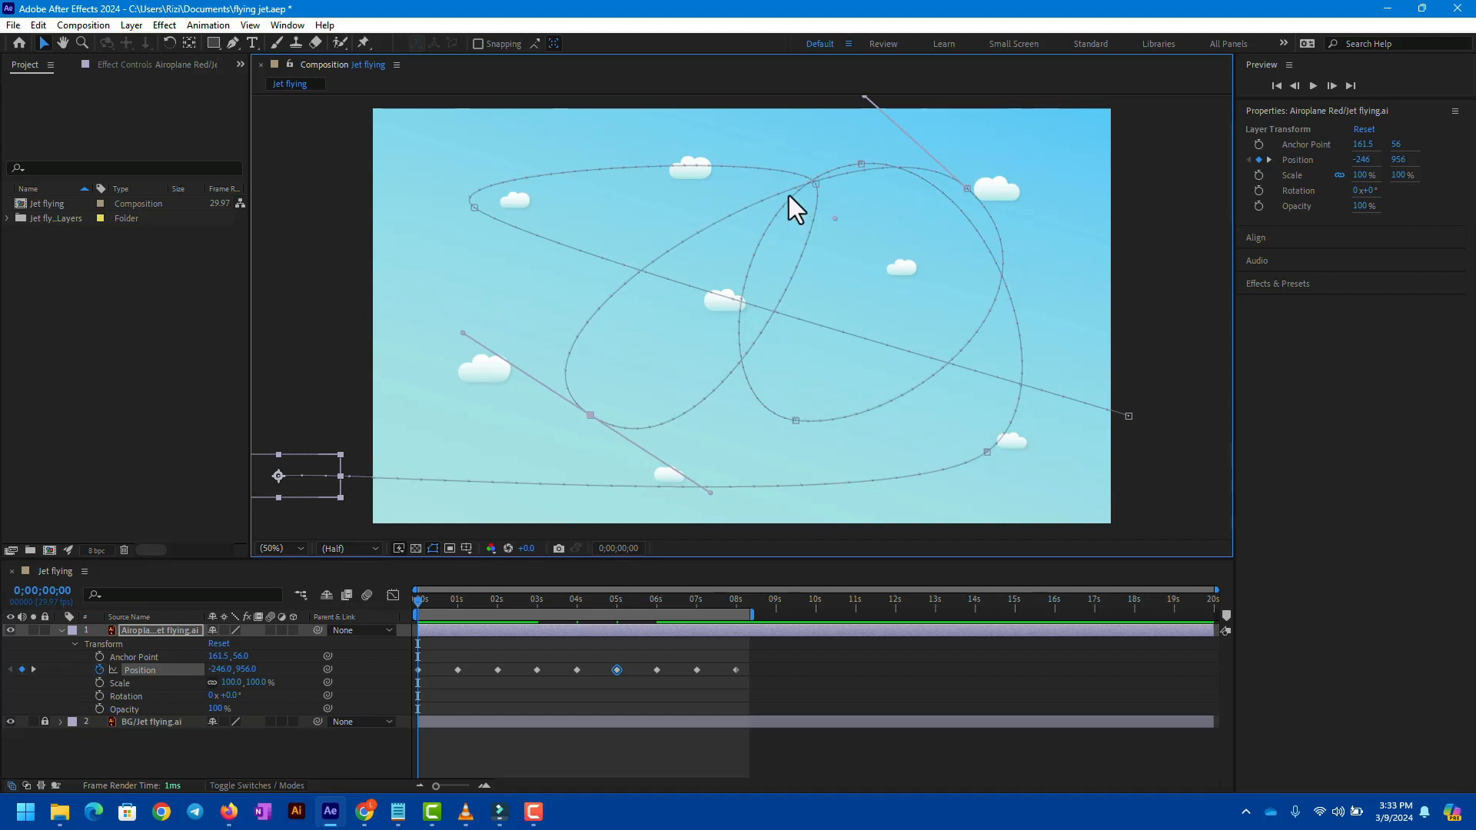
# Step: Extend the 6-second path point's handles into a steep diagonal and shift the point left, near the upper middle cloud
pyautogui.click(814, 188)
pyautogui.moveTo(796, 154); pyautogui.dragTo(739, 128)
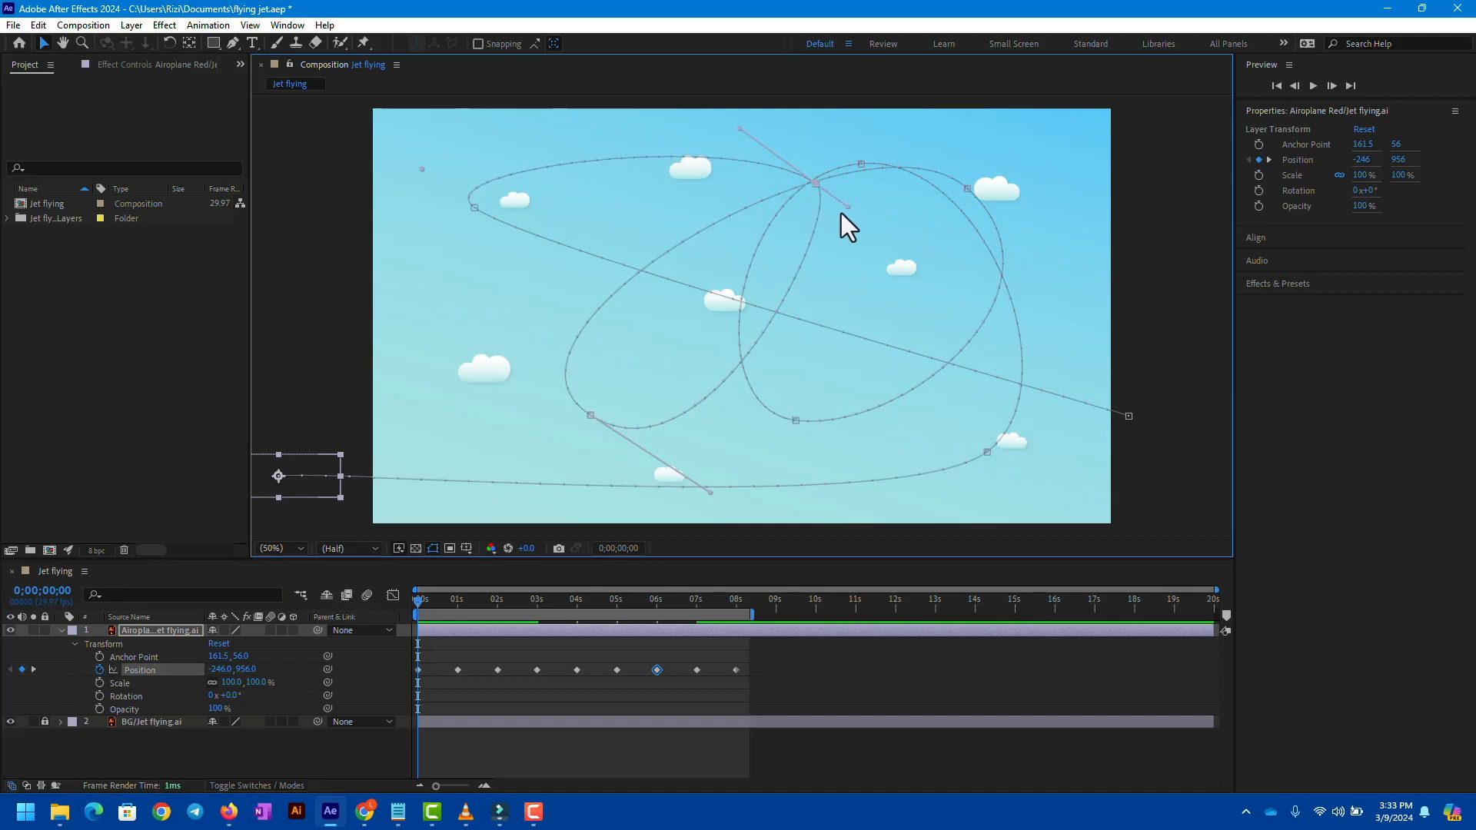
pyautogui.moveTo(846, 209); pyautogui.dragTo(869, 317)
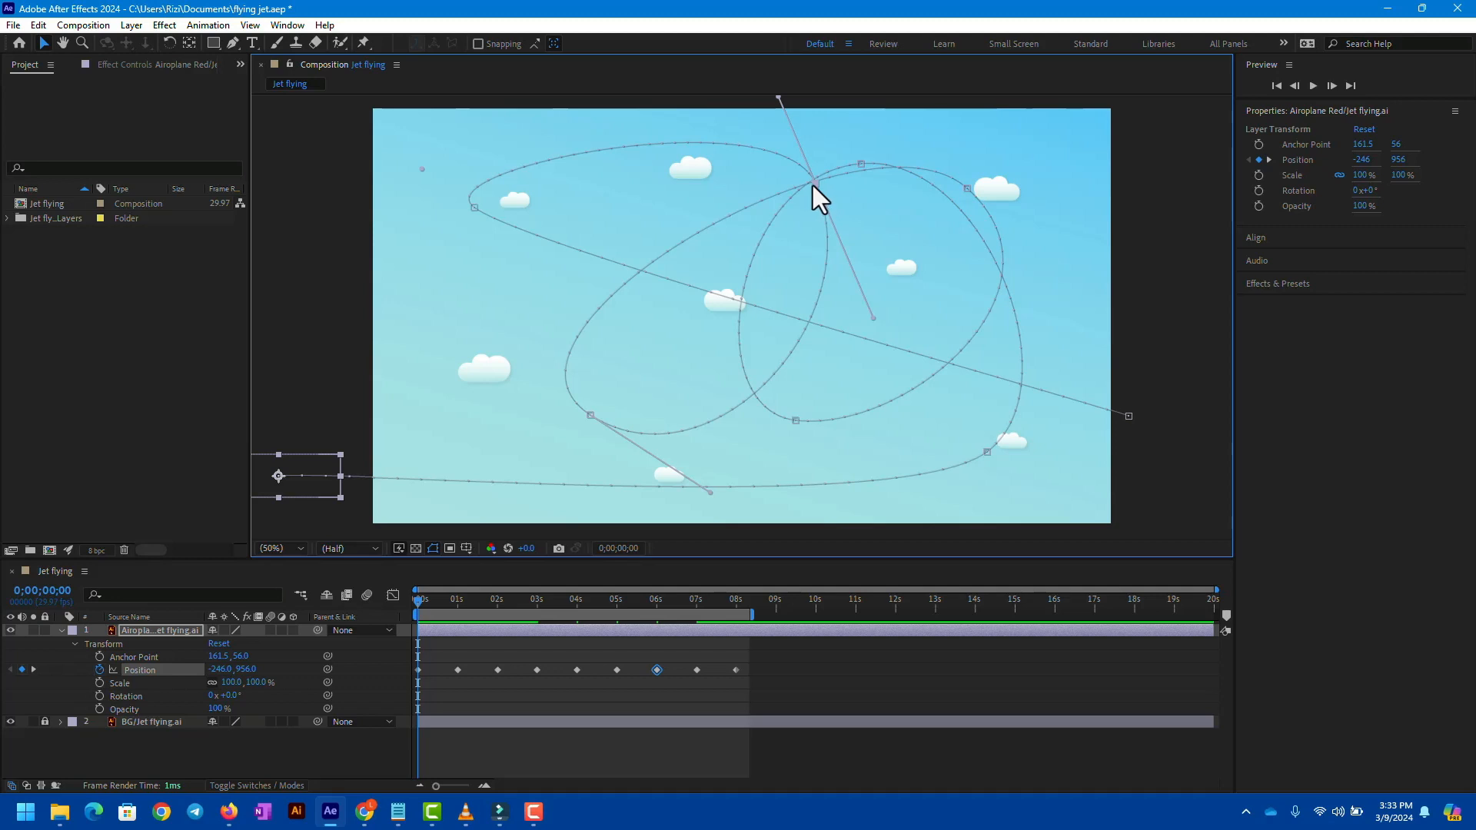
pyautogui.moveTo(813, 186); pyautogui.dragTo(730, 183)
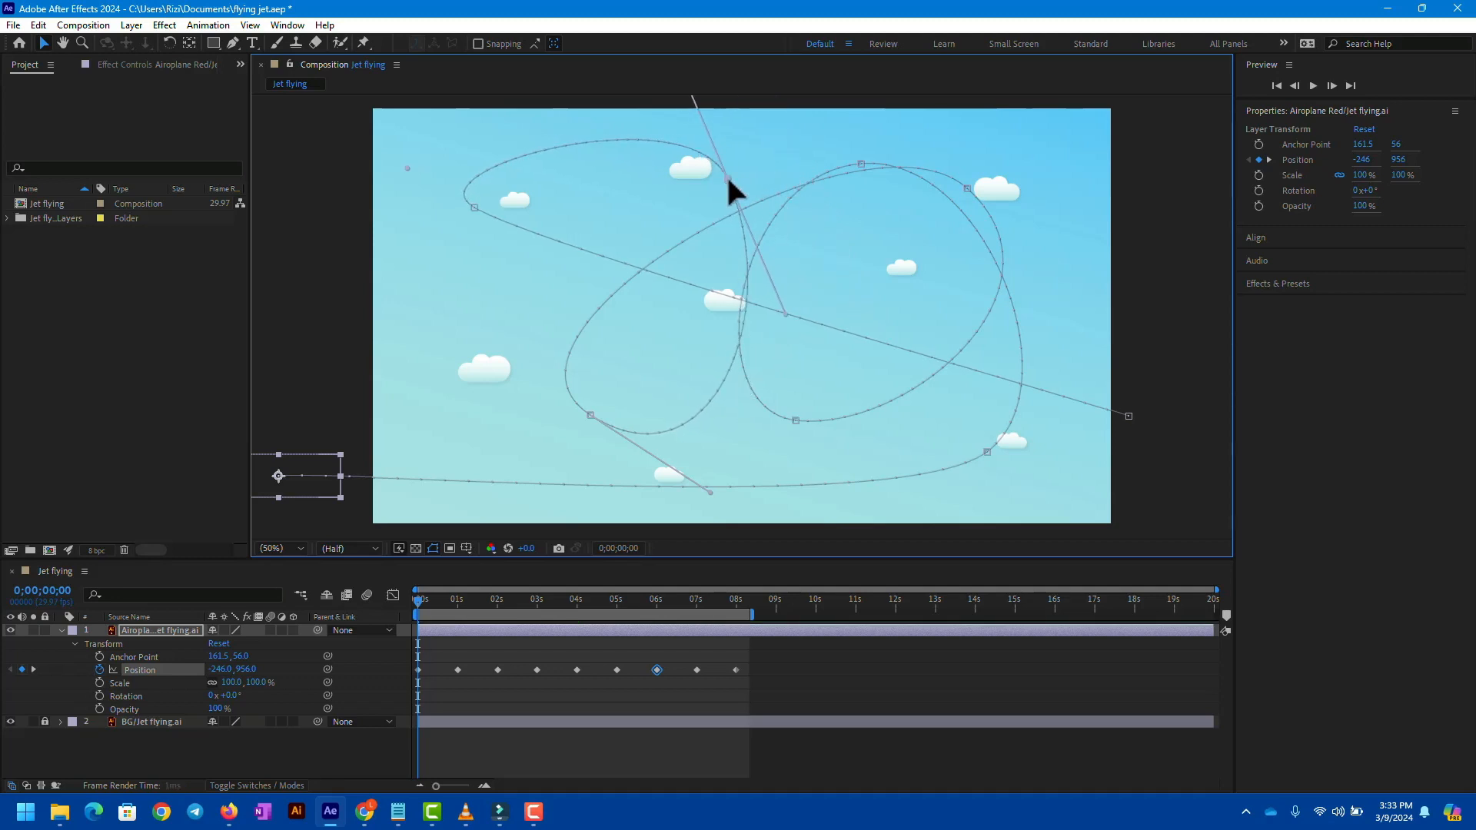
# Step: Lower the 7-second path point to just above the large left cloud, and tilt the 6-second point's upper handle farther left
pyautogui.moveTo(472, 210); pyautogui.dragTo(494, 340)
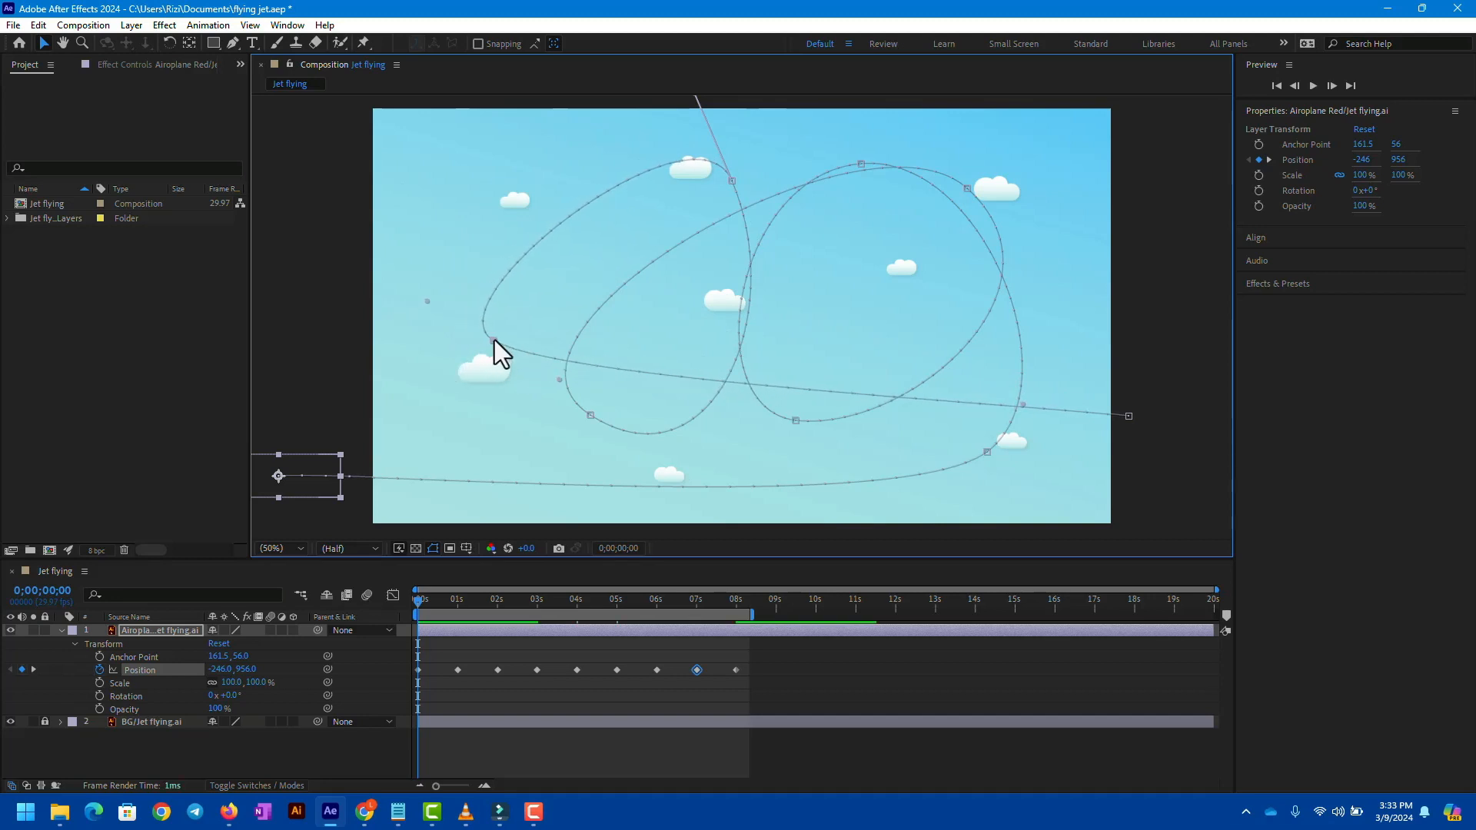
pyautogui.click(731, 183)
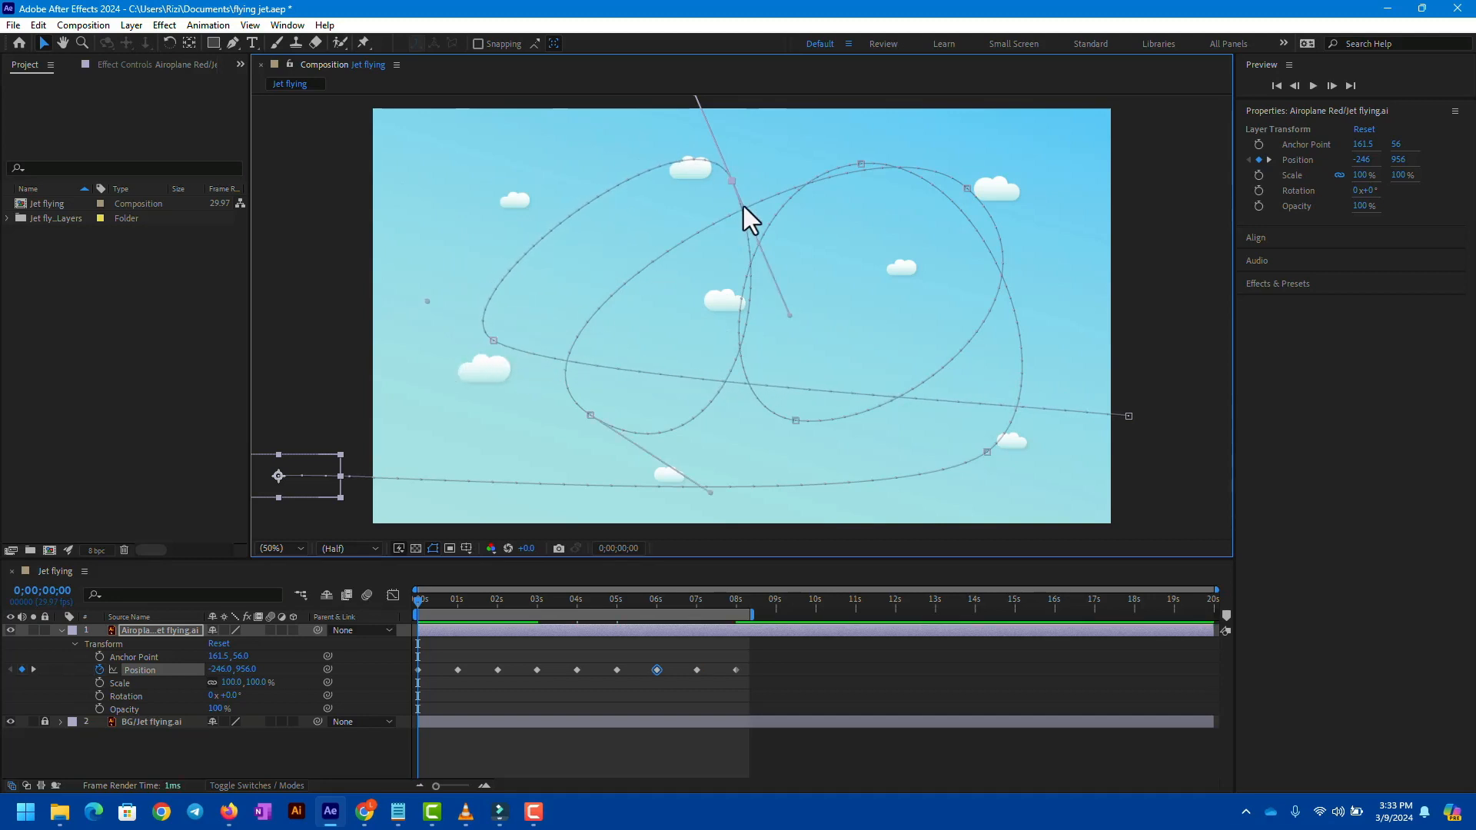
pyautogui.press(',')
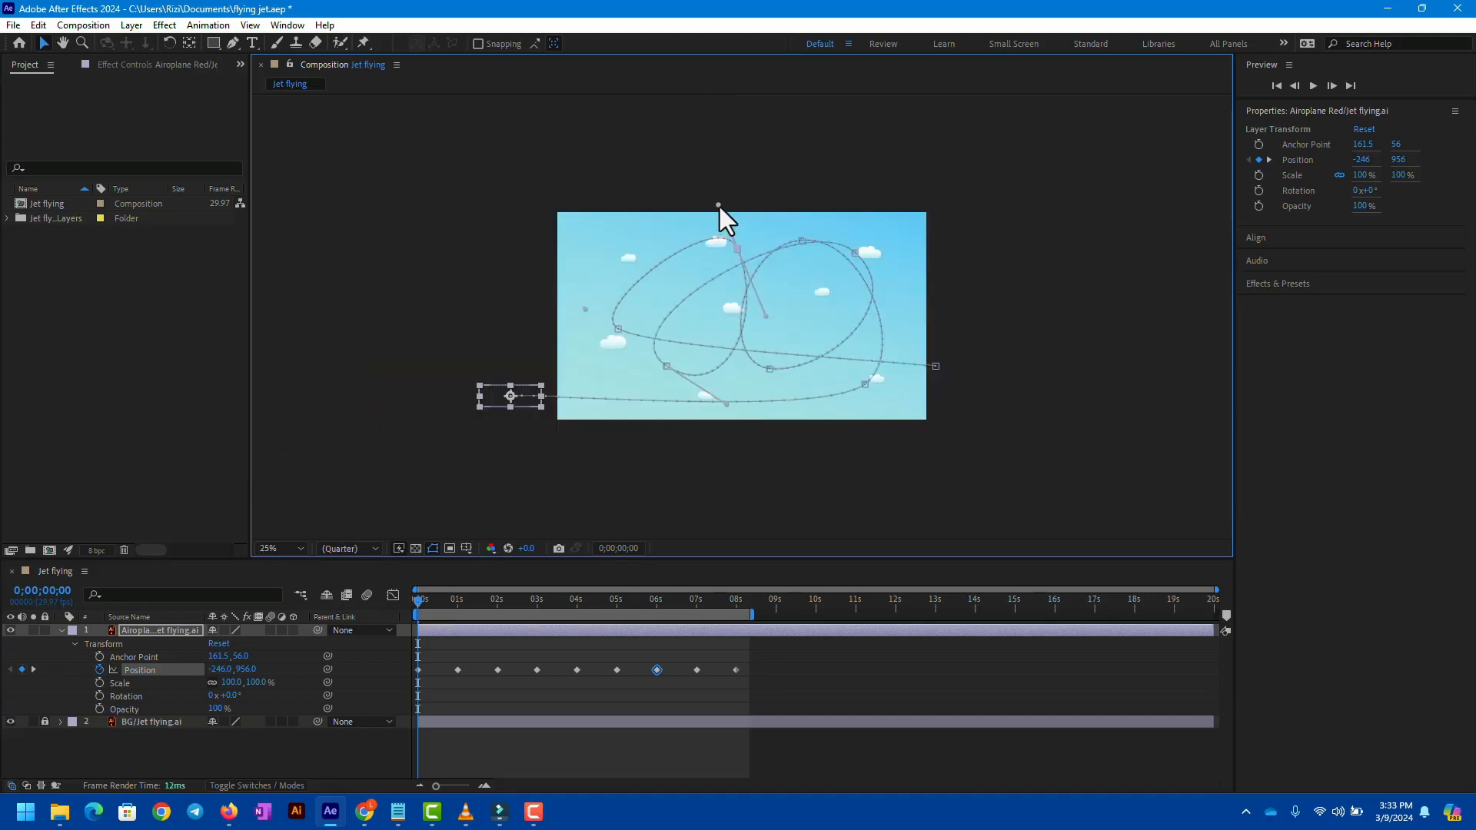
pyautogui.moveTo(718, 205); pyautogui.dragTo(708, 222)
pyautogui.press('.')
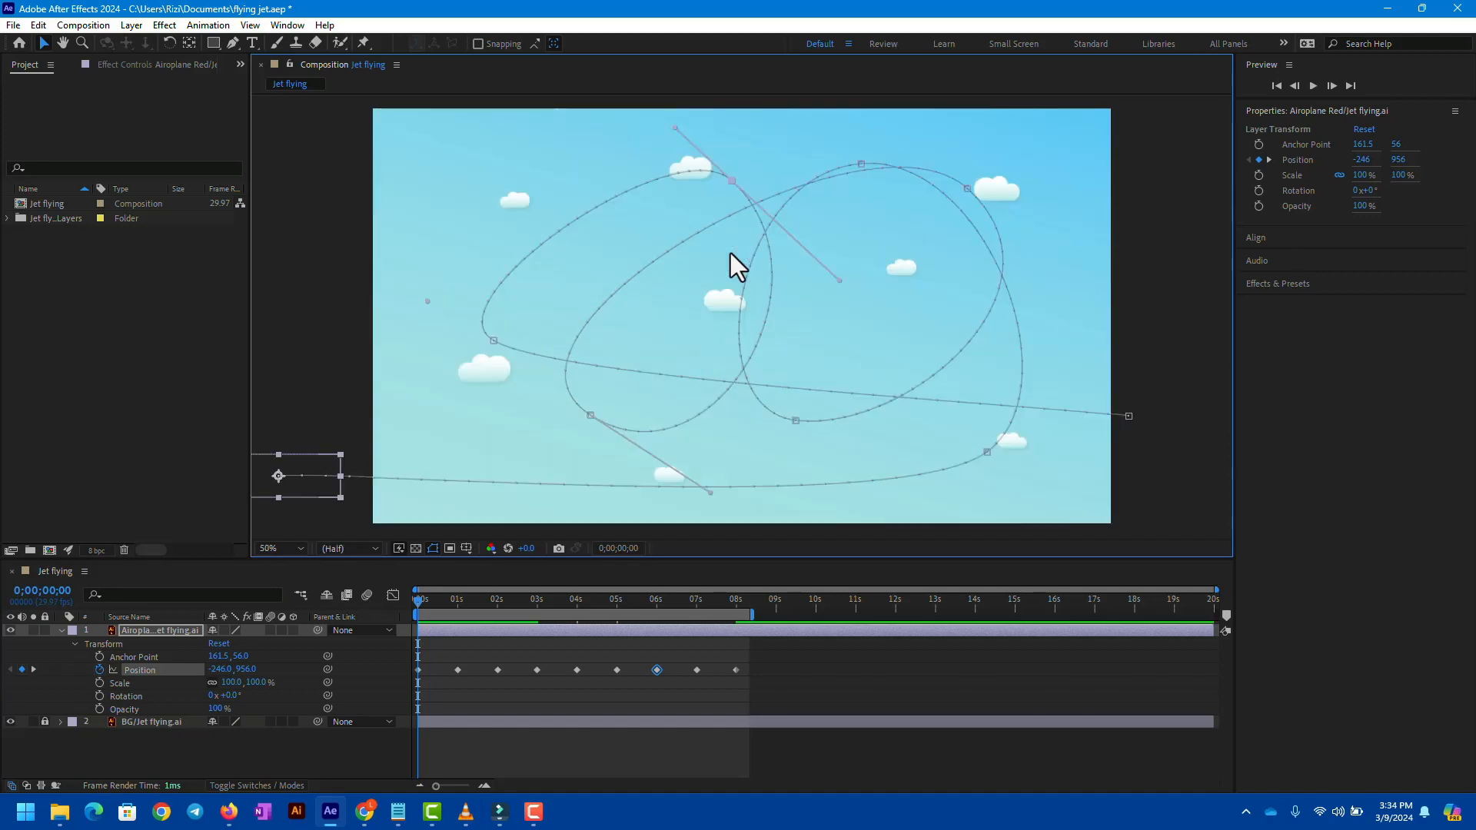
# Step: Pull the 7-second point's outgoing handle far down for a rounded turn, then move the 6-second point up-left and flatten its handles
pyautogui.click(494, 342)
pyautogui.moveTo(561, 379); pyautogui.dragTo(449, 638)
pyautogui.moveTo(730, 182); pyautogui.dragTo(635, 156)
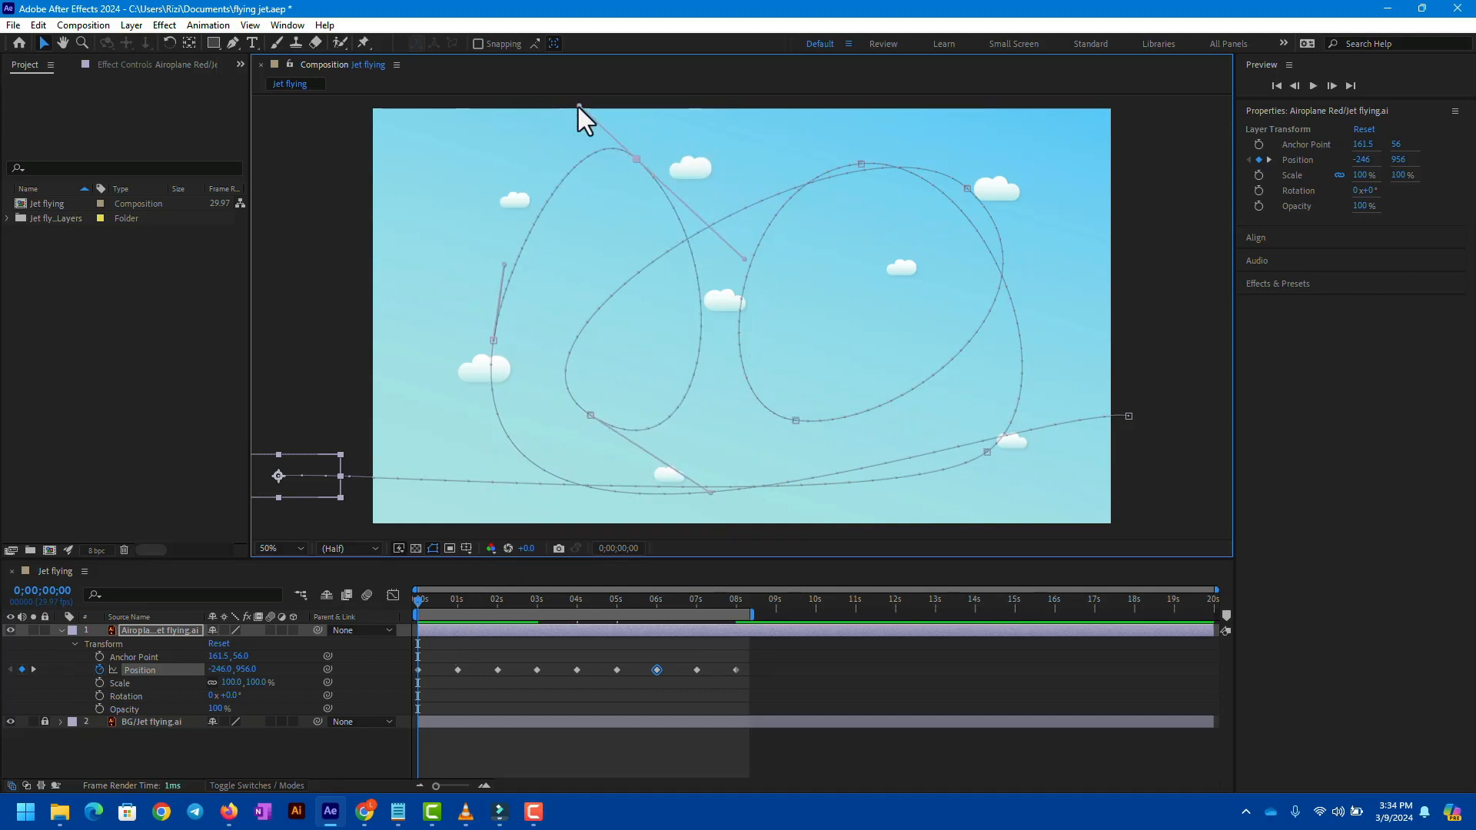
pyautogui.moveTo(578, 107); pyautogui.dragTo(566, 138)
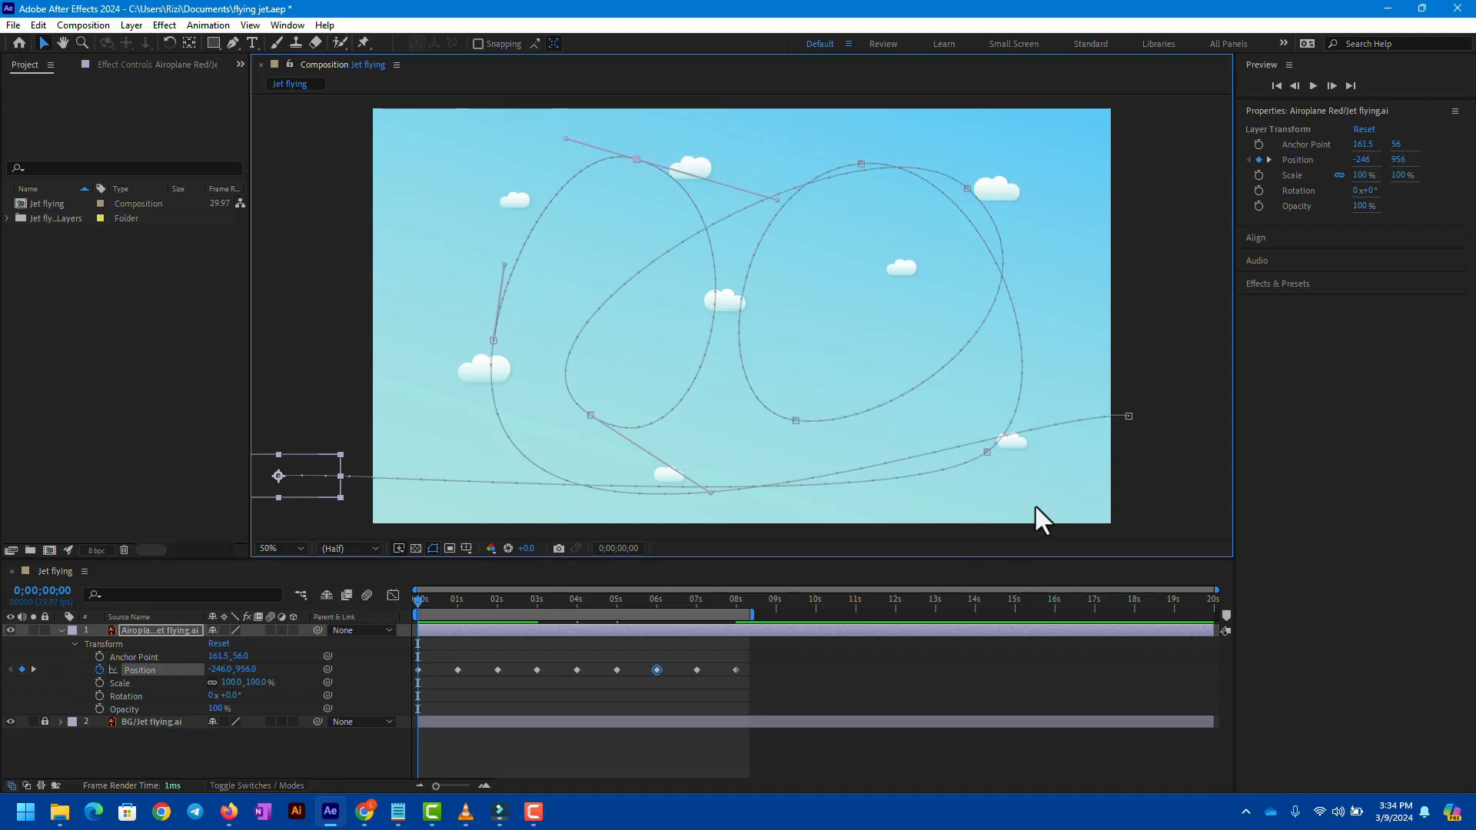
# Step: Preview the airplane flying along the reshaped motion path
pyautogui.click(1312, 86)
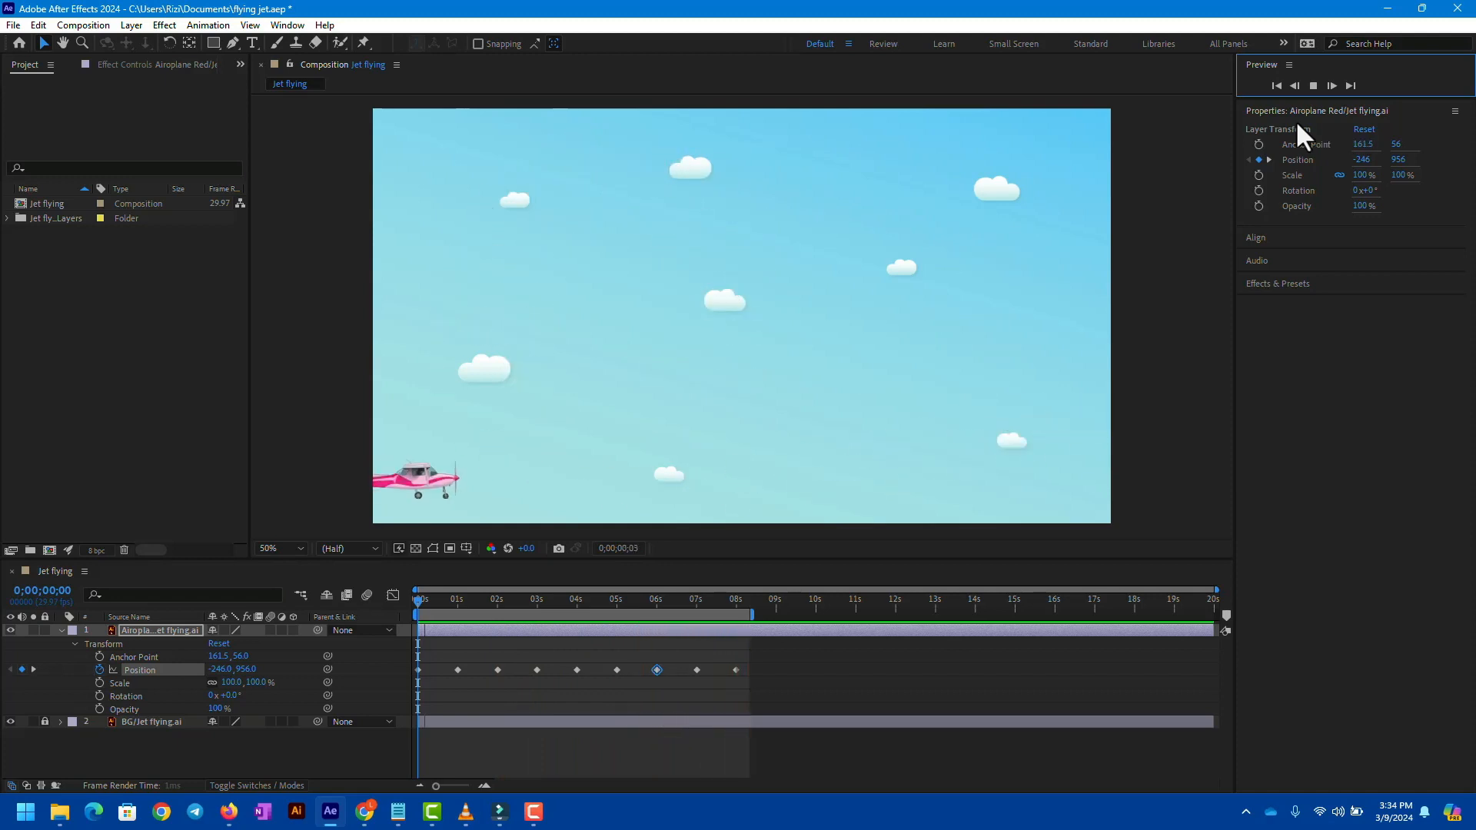
pyautogui.click(1312, 85)
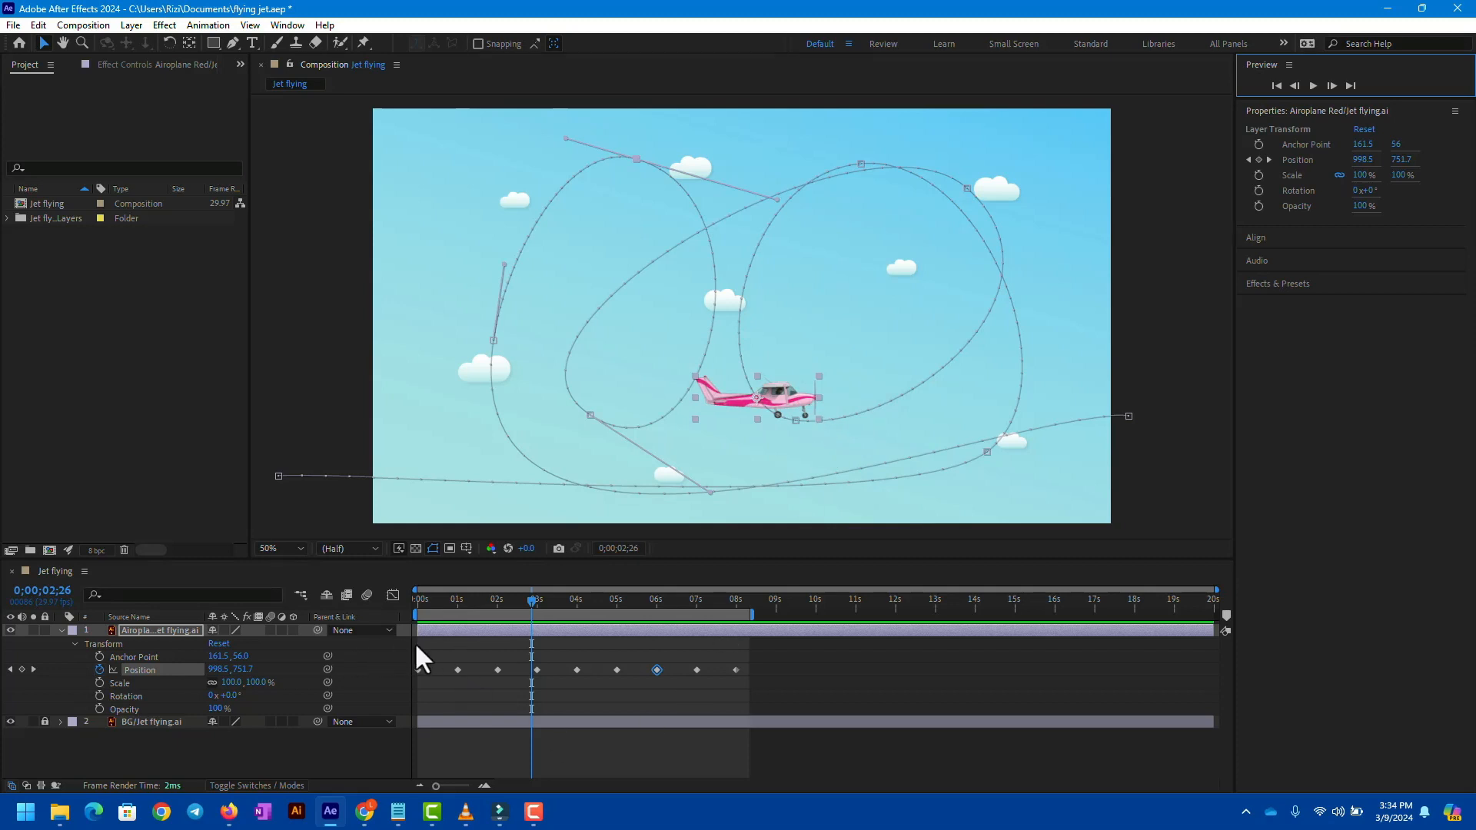
# Step: Set the airplane layer's Auto-Orientation to Orient Along Path
pyautogui.click(454, 632)
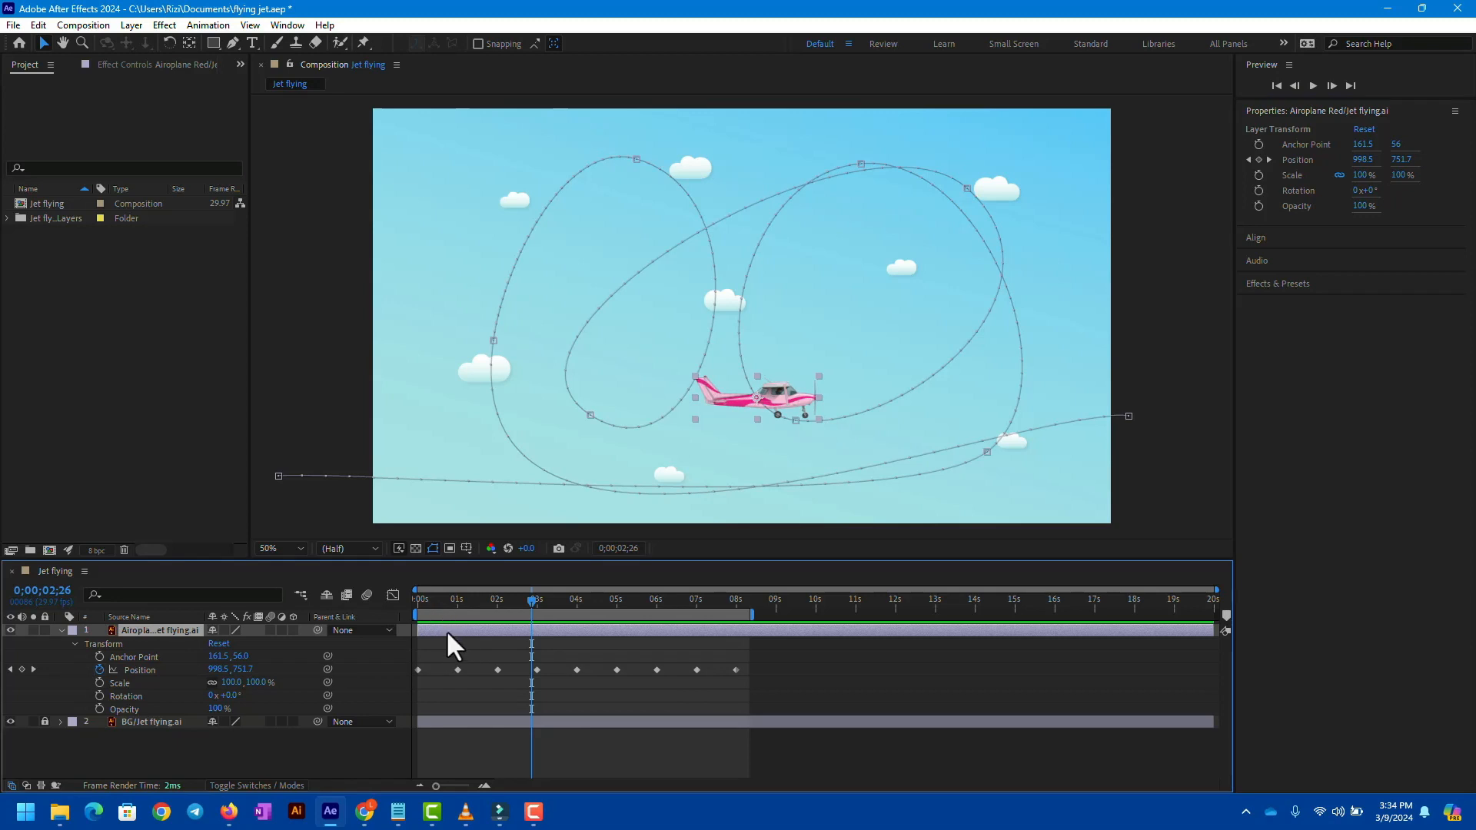
pyautogui.rightClick(448, 635)
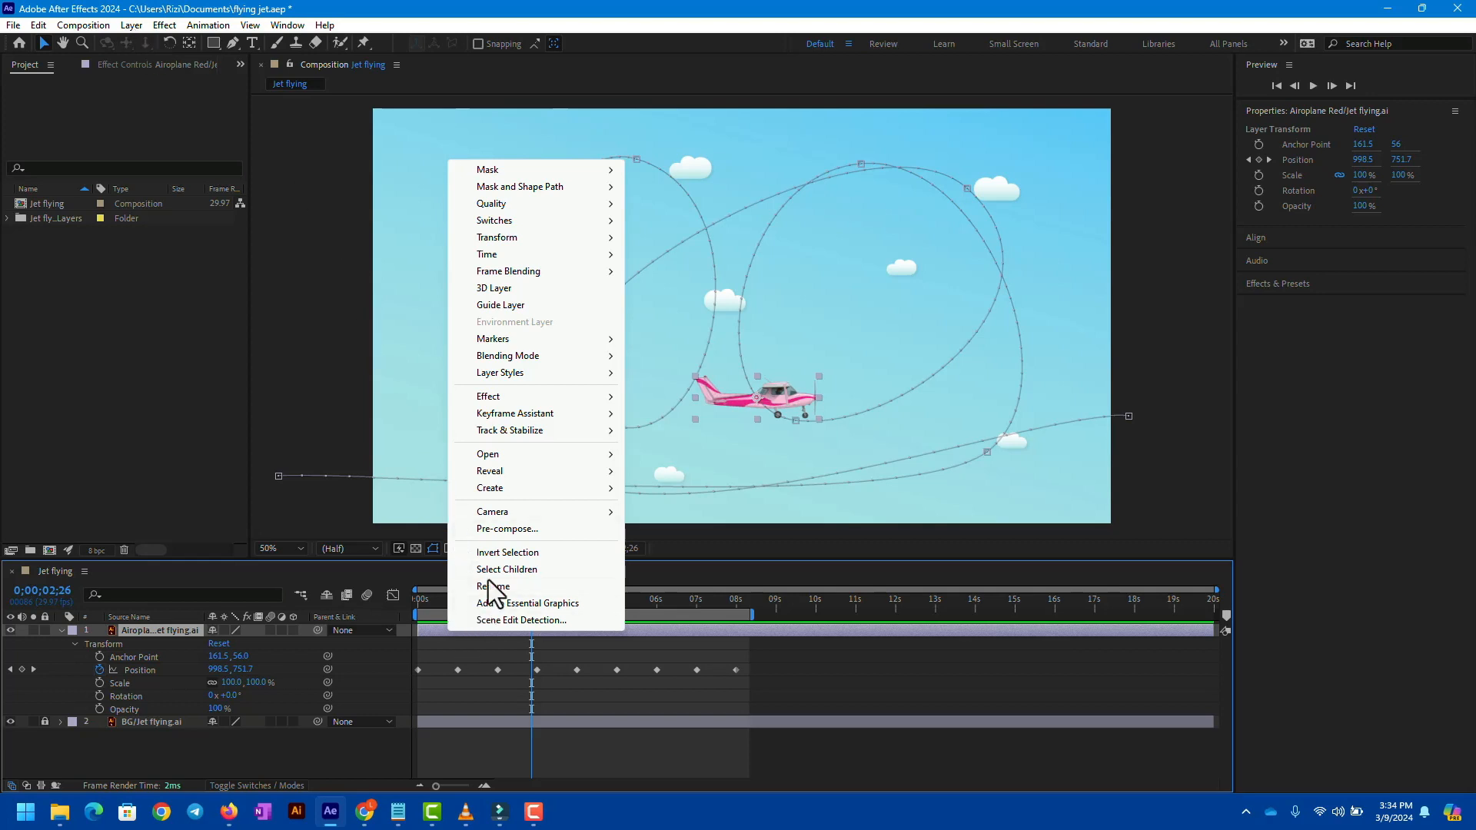
pyautogui.moveTo(547, 237)
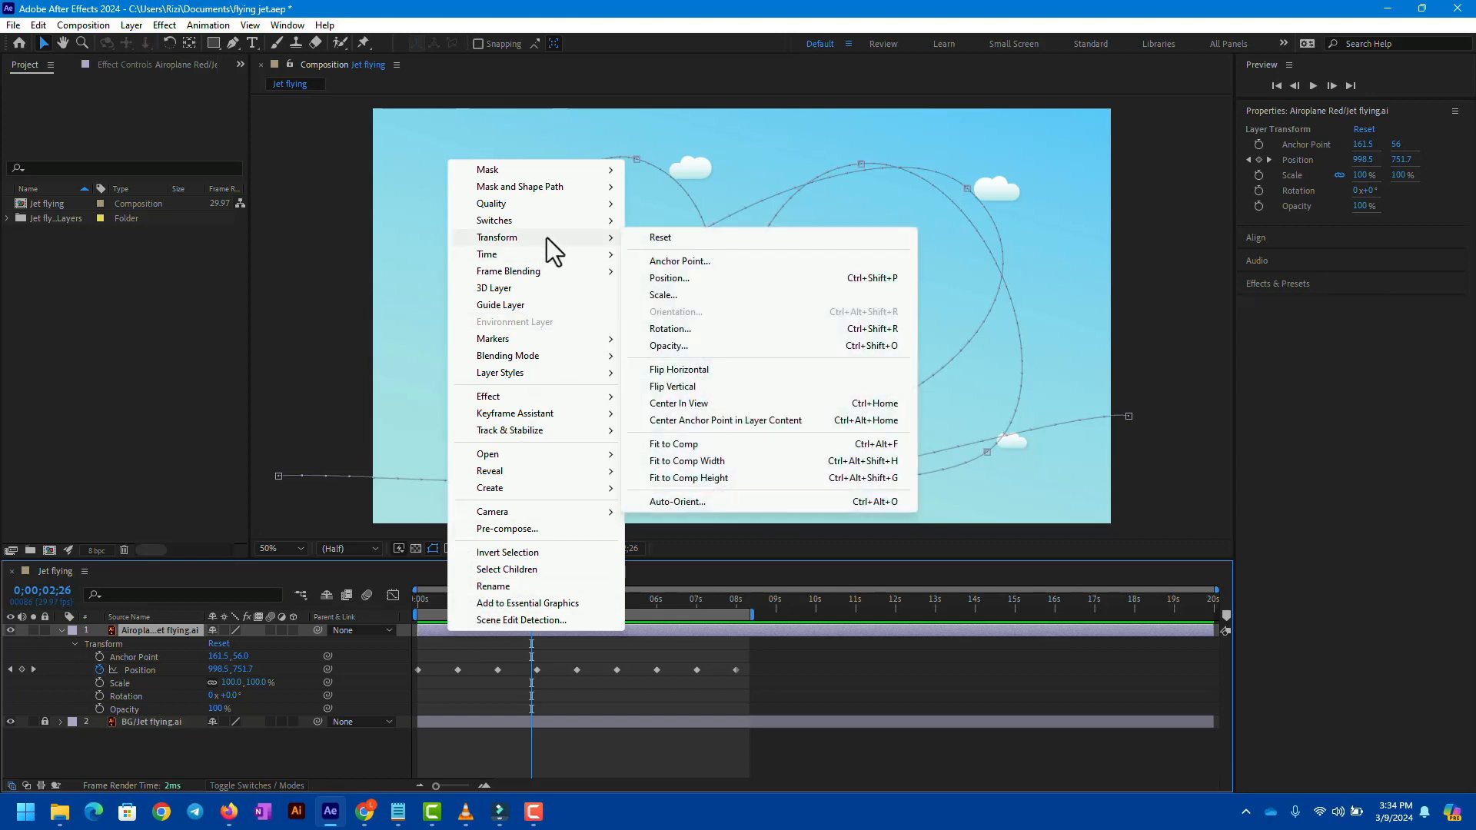
pyautogui.click(698, 503)
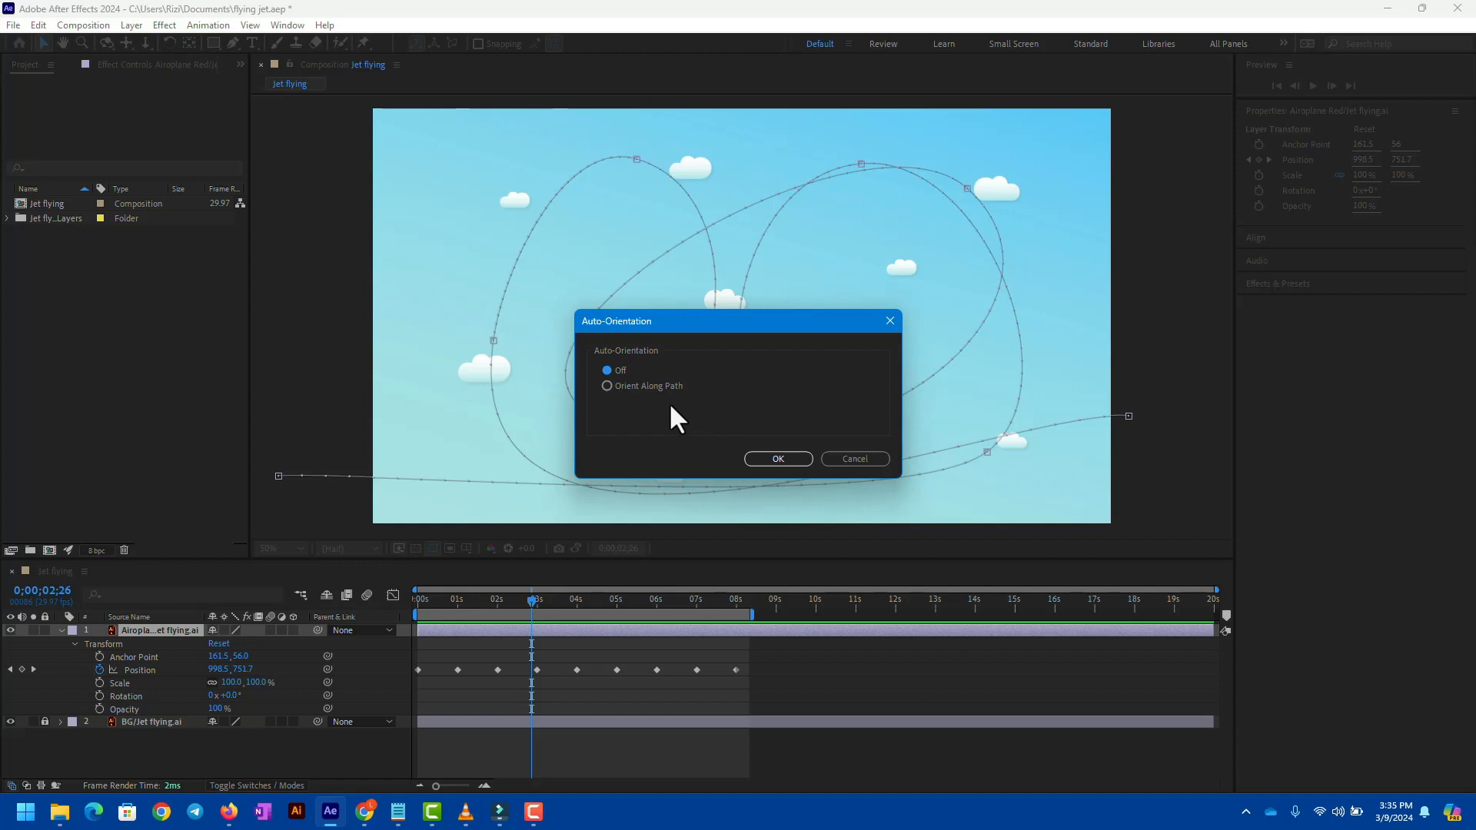
pyautogui.click(658, 385)
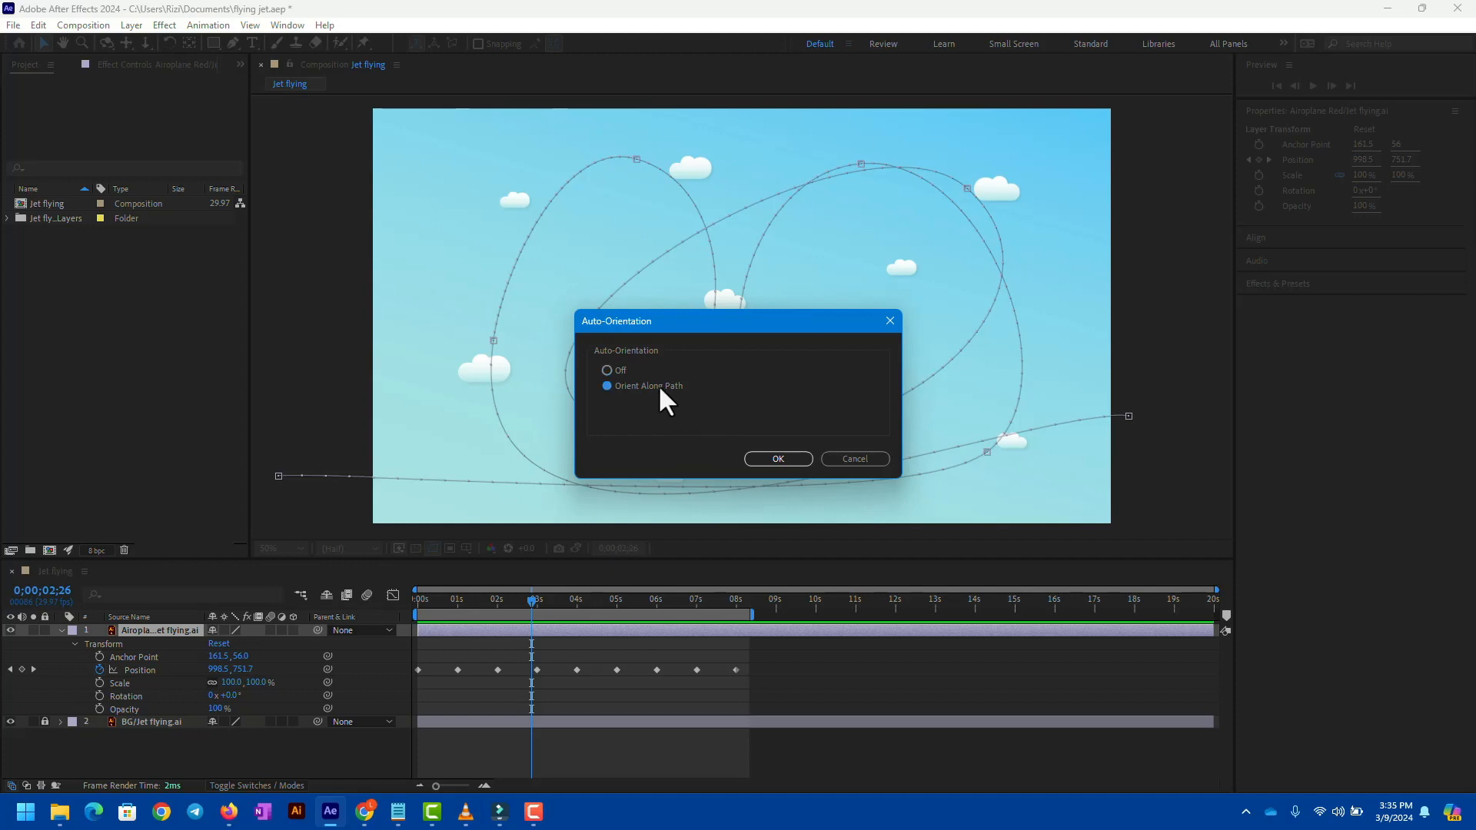
pyautogui.click(766, 460)
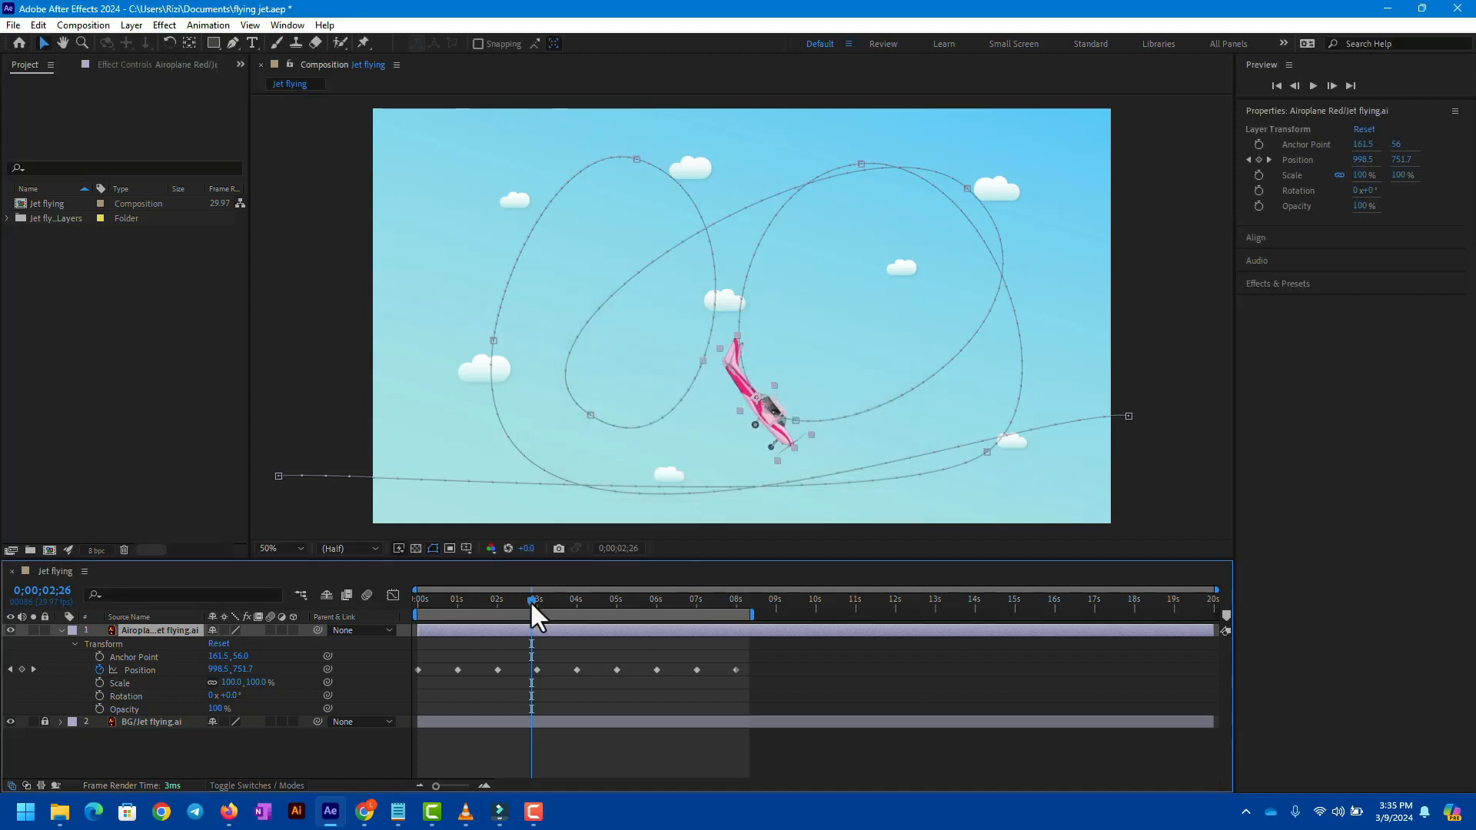
# Step: Preview the auto-oriented flight from the start of the composition, then park the playhead at 0;00;00;09
pyautogui.moveTo(530, 602); pyautogui.dragTo(401, 605)
pyautogui.click(1312, 85)
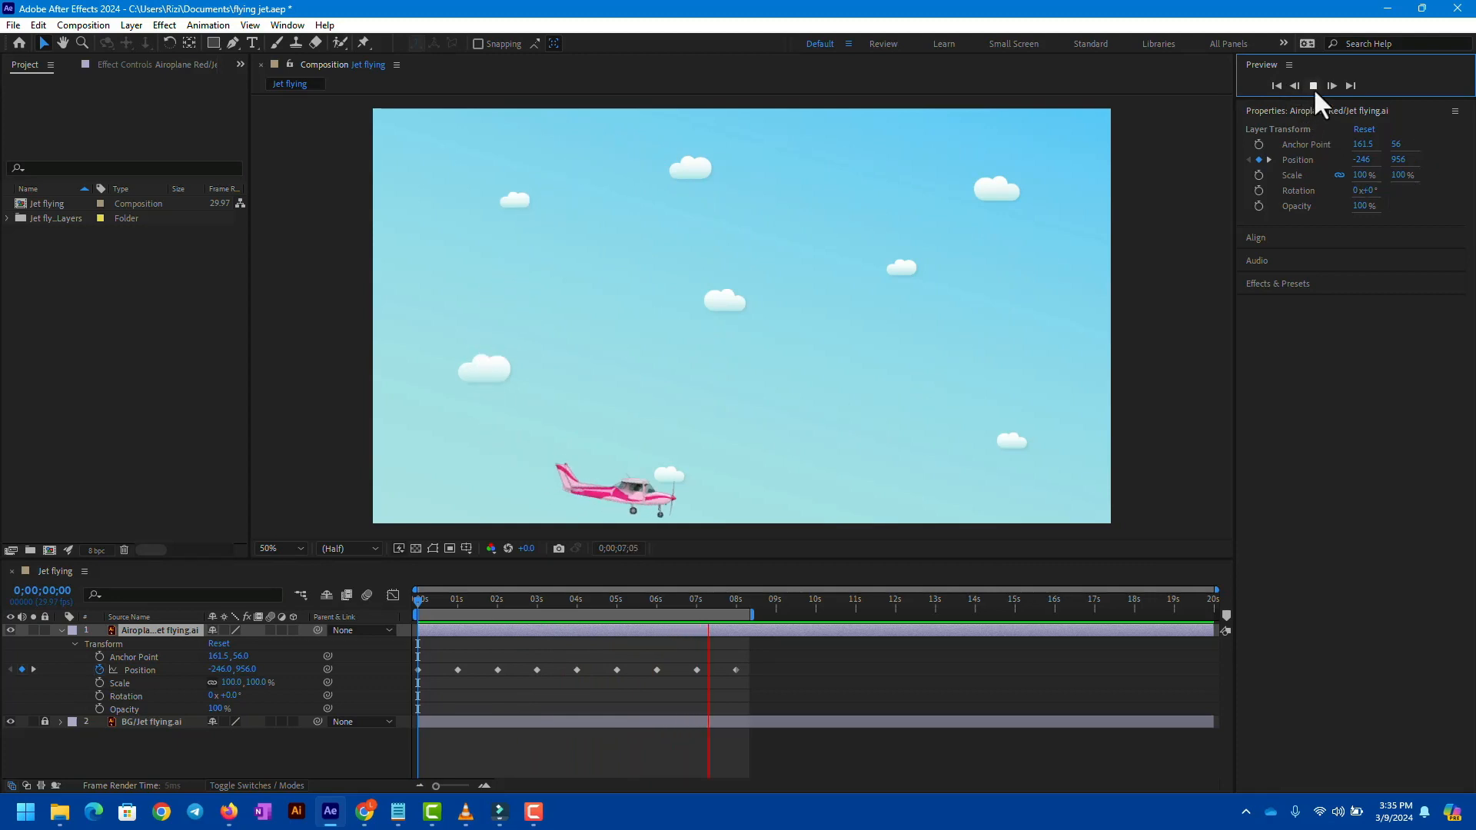
pyautogui.click(1313, 86)
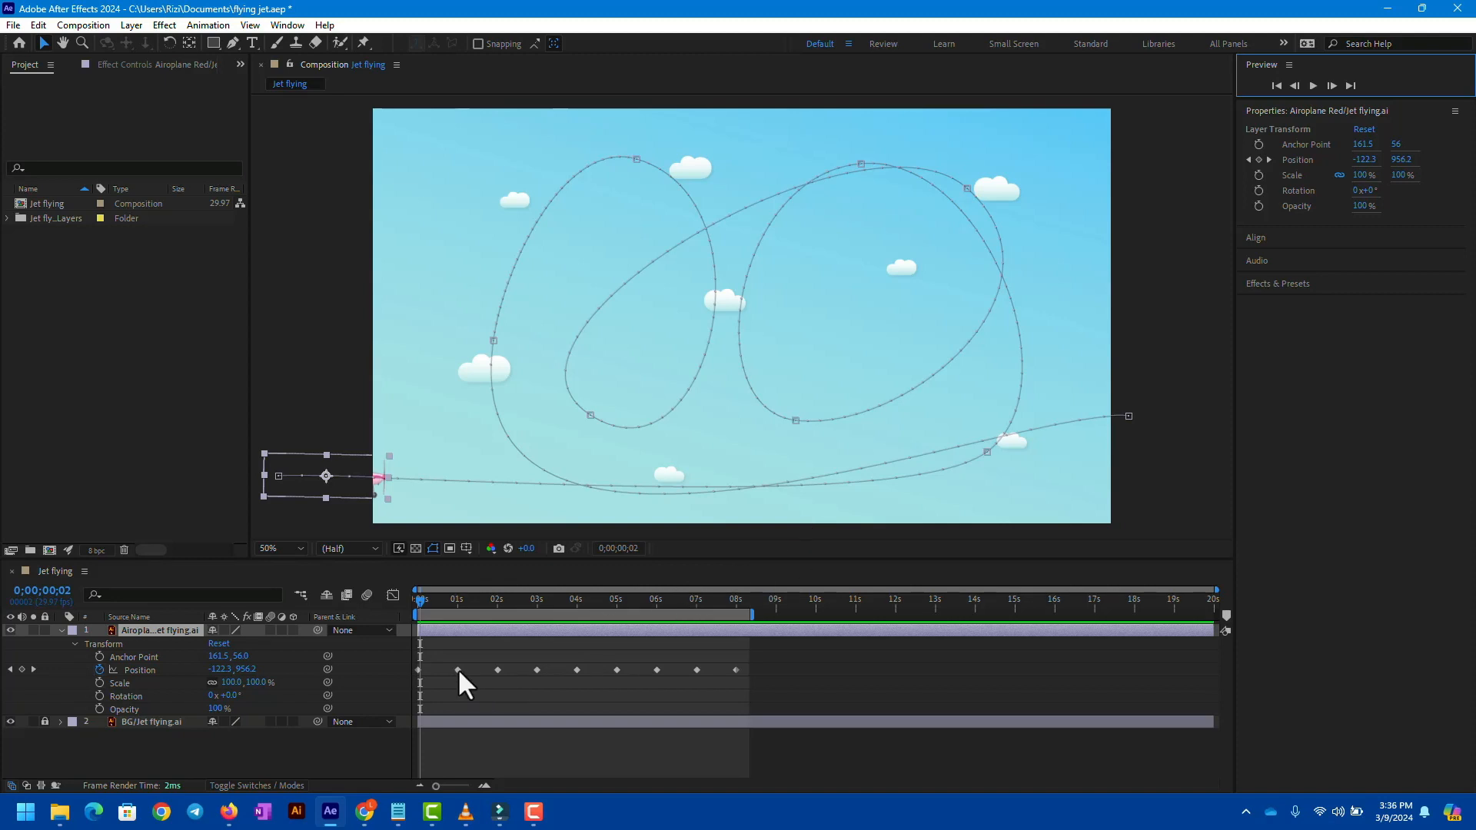
pyautogui.moveTo(459, 671)
pyautogui.moveTo(419, 602)
pyautogui.mouseDown()
pyautogui.moveTo(482, 611)
pyautogui.moveTo(418, 615)
pyautogui.moveTo(431, 614)
pyautogui.mouseUp()
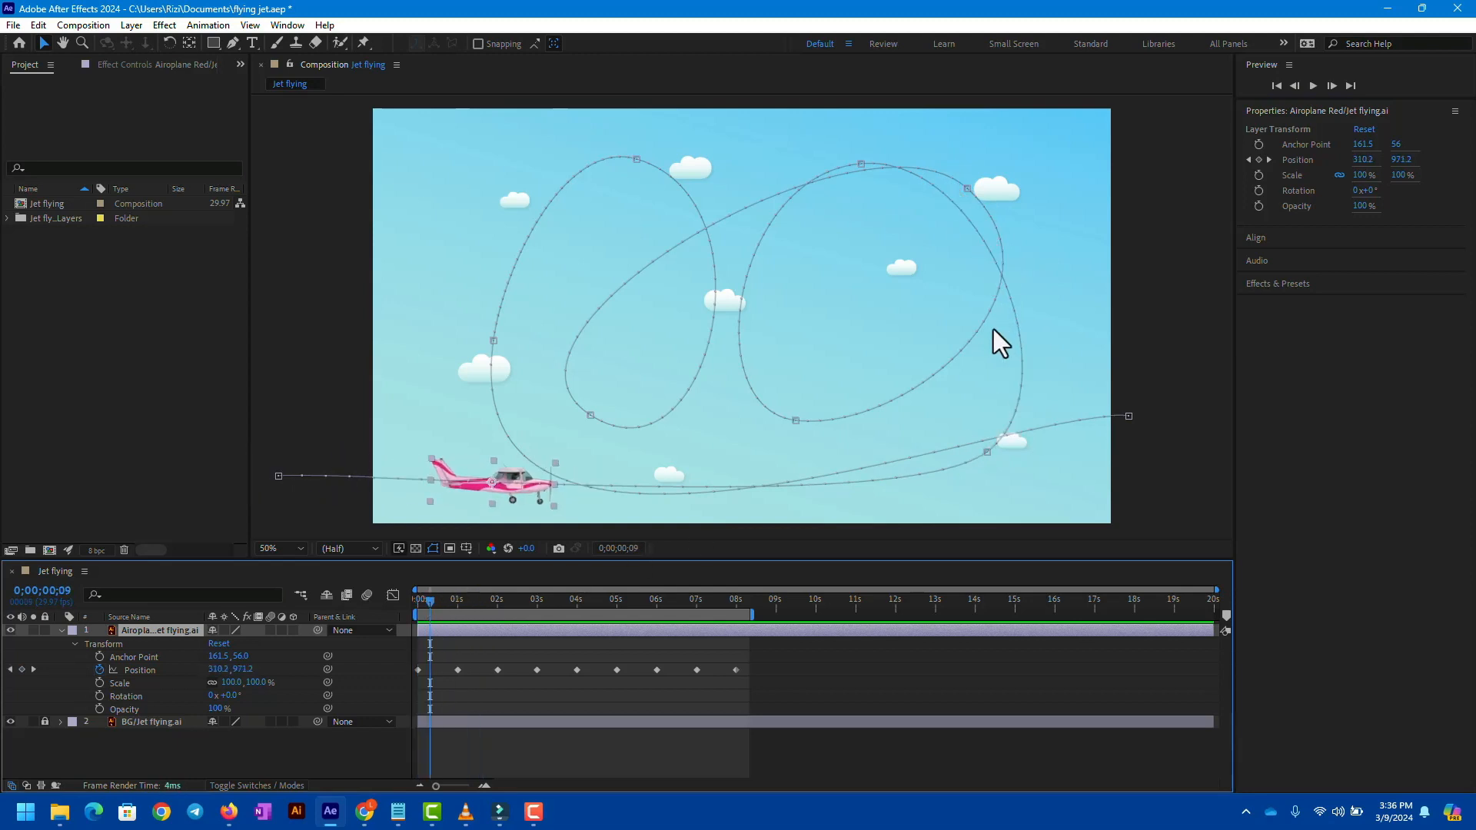
# Step: Reposition the 4-second path point at about 1550, 200 beside the upper-right cloud, then select the 1-second path point
pyautogui.click(966, 189)
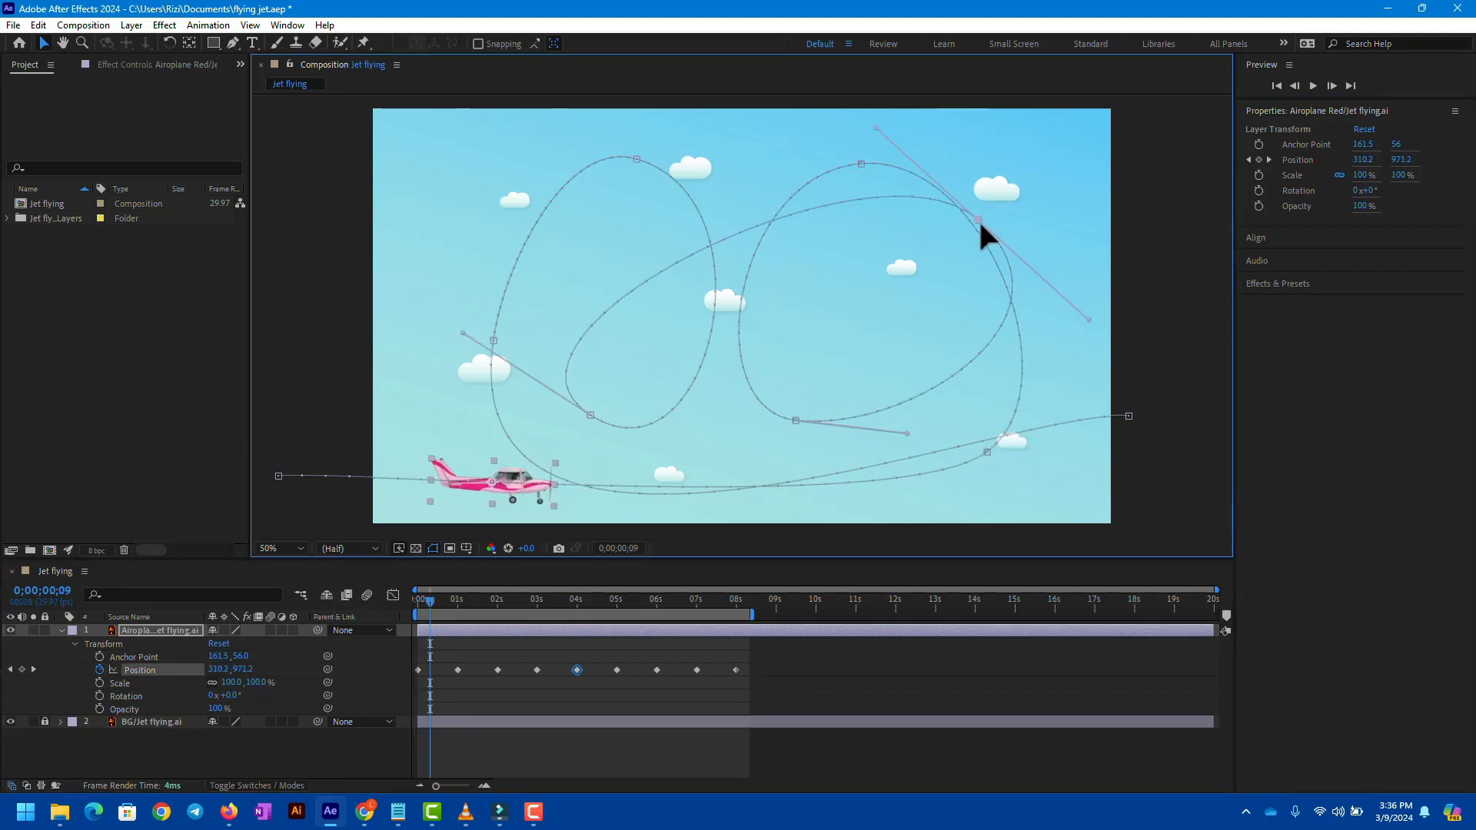
pyautogui.moveTo(966, 188); pyautogui.dragTo(970, 189)
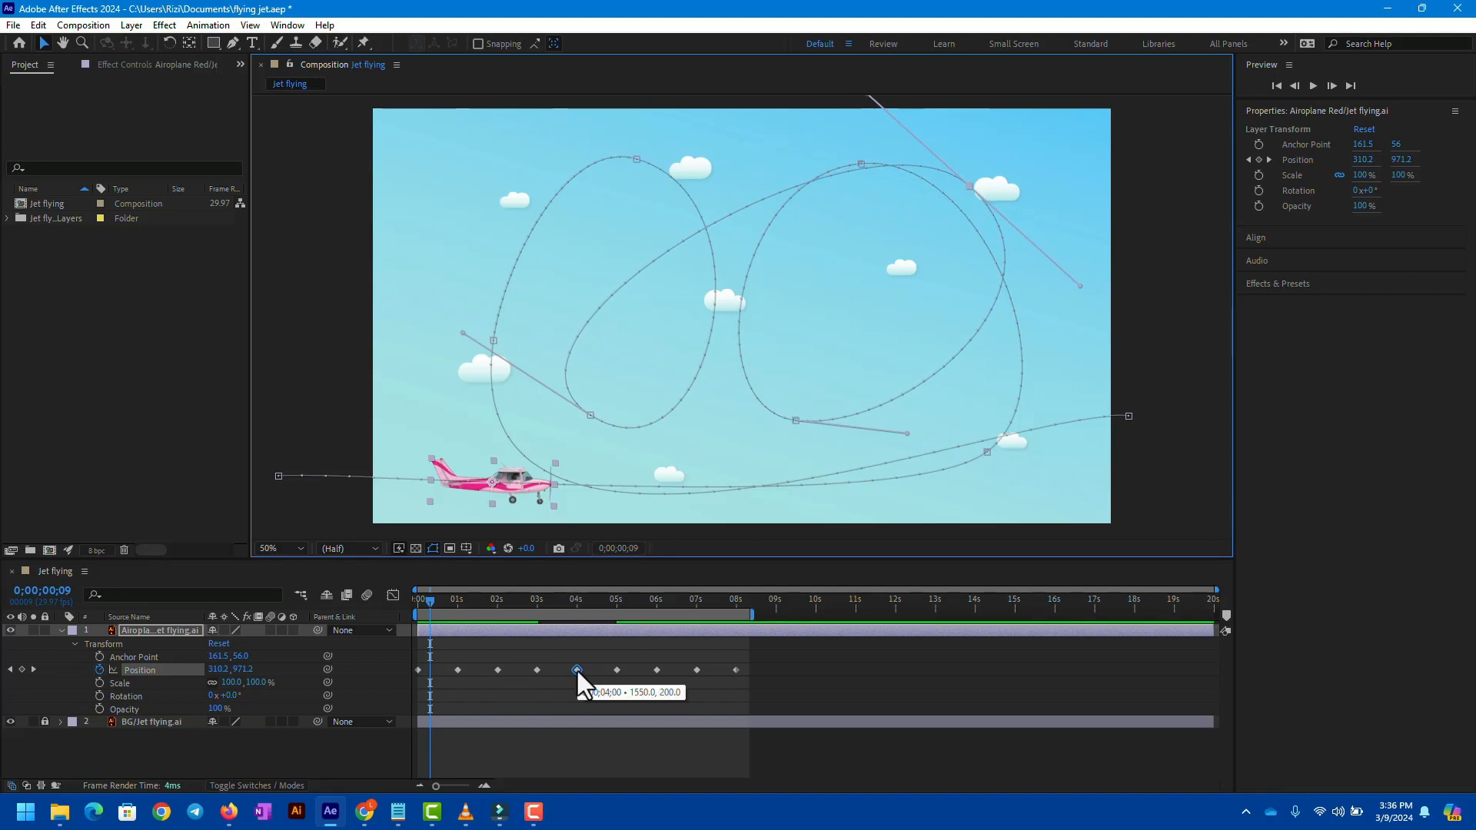
pyautogui.moveTo(576, 674)
pyautogui.mouseDown()
pyautogui.moveTo(556, 673)
pyautogui.moveTo(589, 675)
pyautogui.moveTo(574, 672)
pyautogui.mouseUp()
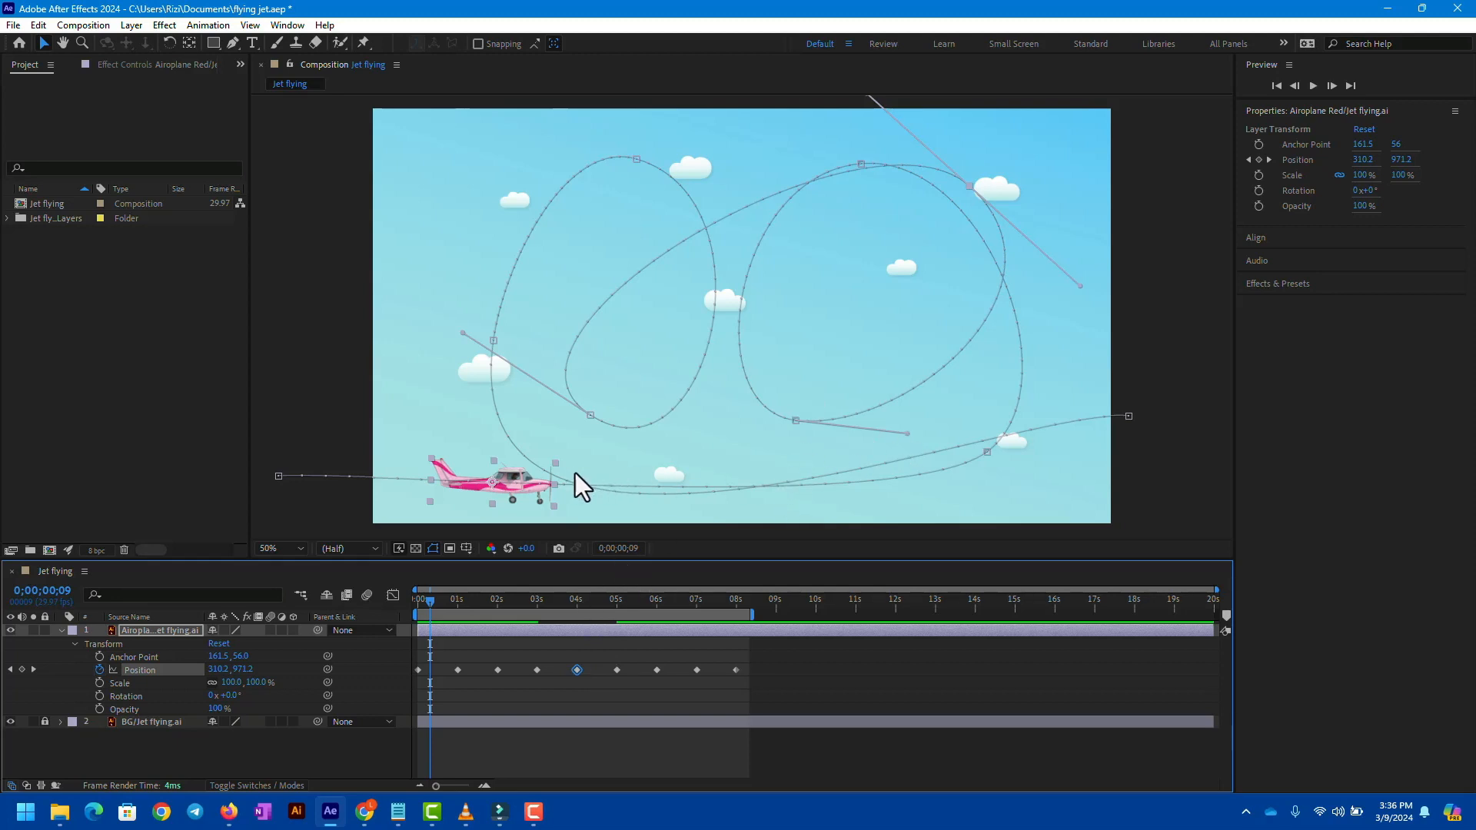
pyautogui.click(987, 454)
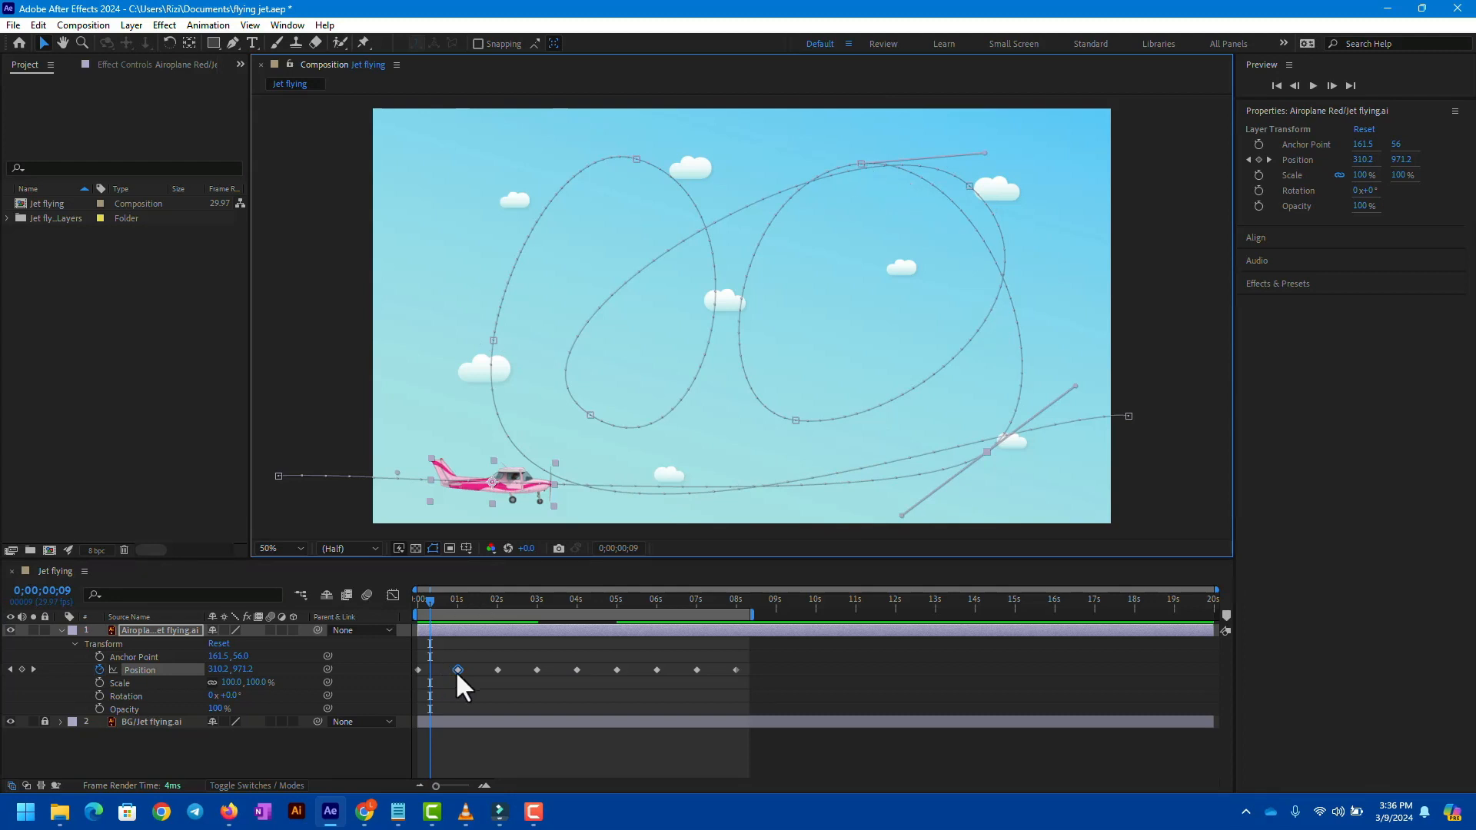
# Step: Retime the airplane's Position keyframes, moving the 2-second one to about 2.5 s, the 4-second one to about 4.5 s and the 6-second one to about 6.6 s
pyautogui.click(498, 668)
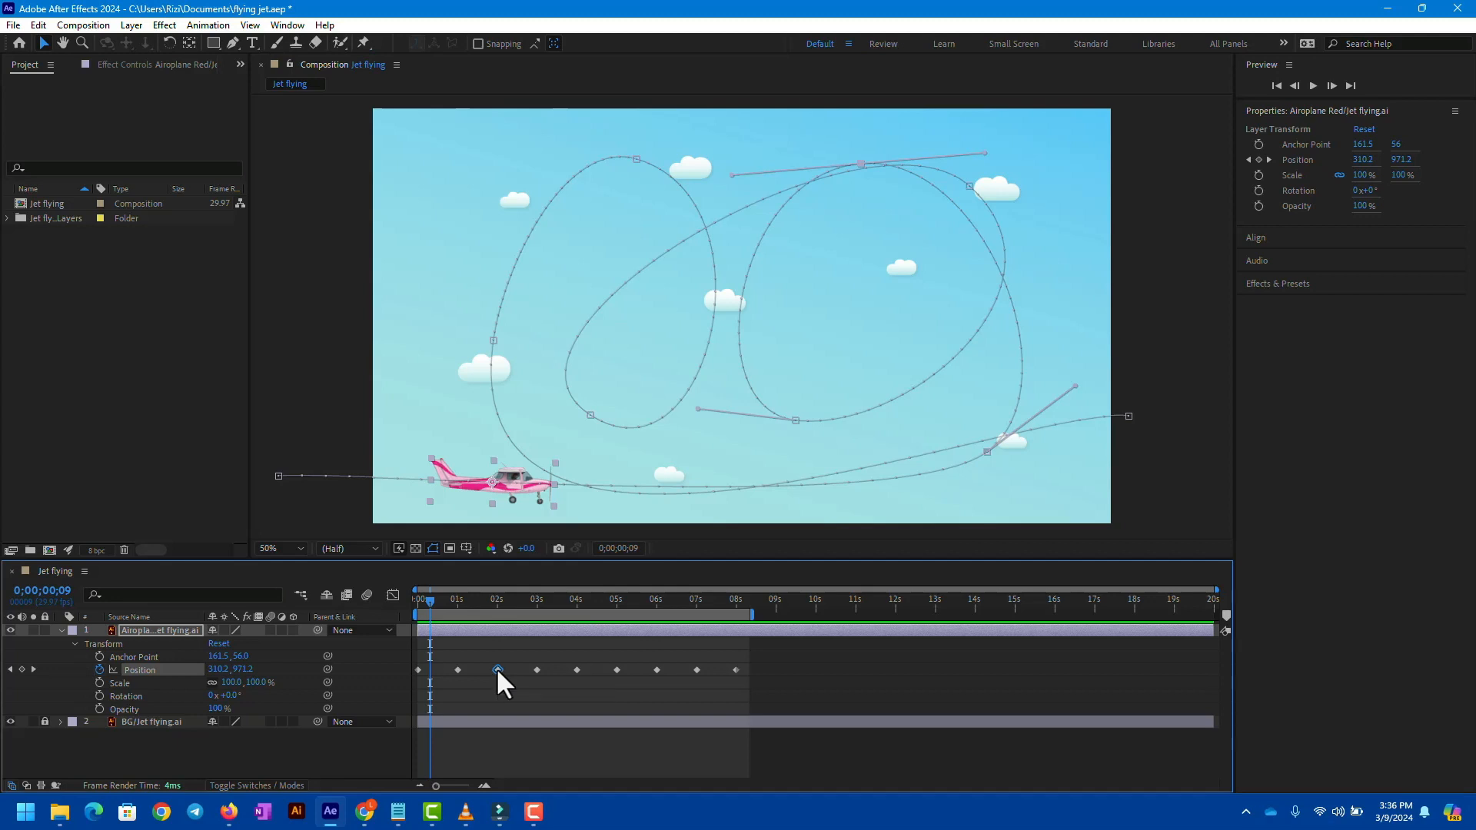
pyautogui.moveTo(502, 670); pyautogui.dragTo(517, 670)
pyautogui.moveTo(425, 597); pyautogui.dragTo(538, 610)
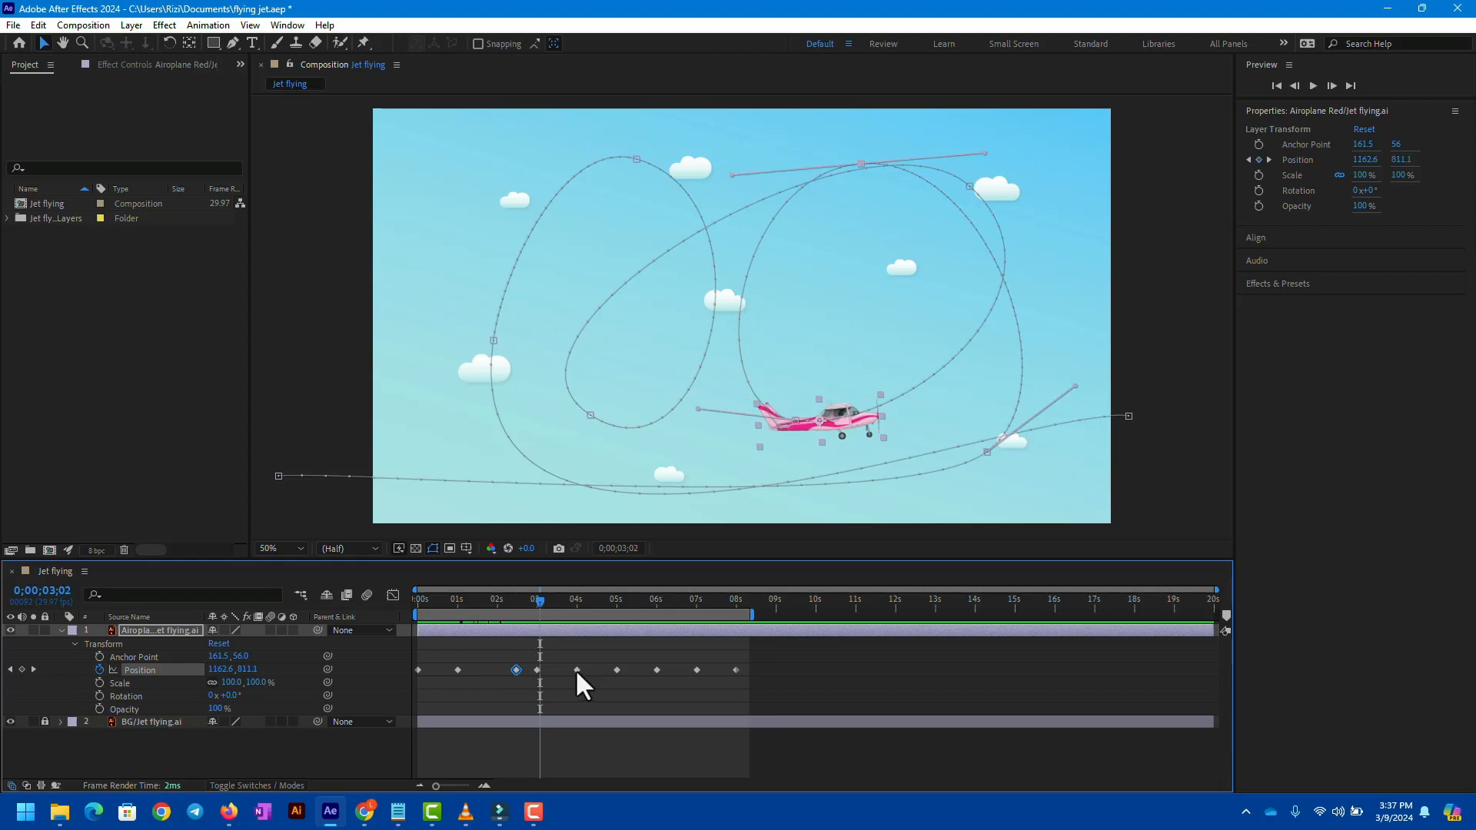
pyautogui.moveTo(575, 669); pyautogui.dragTo(595, 672)
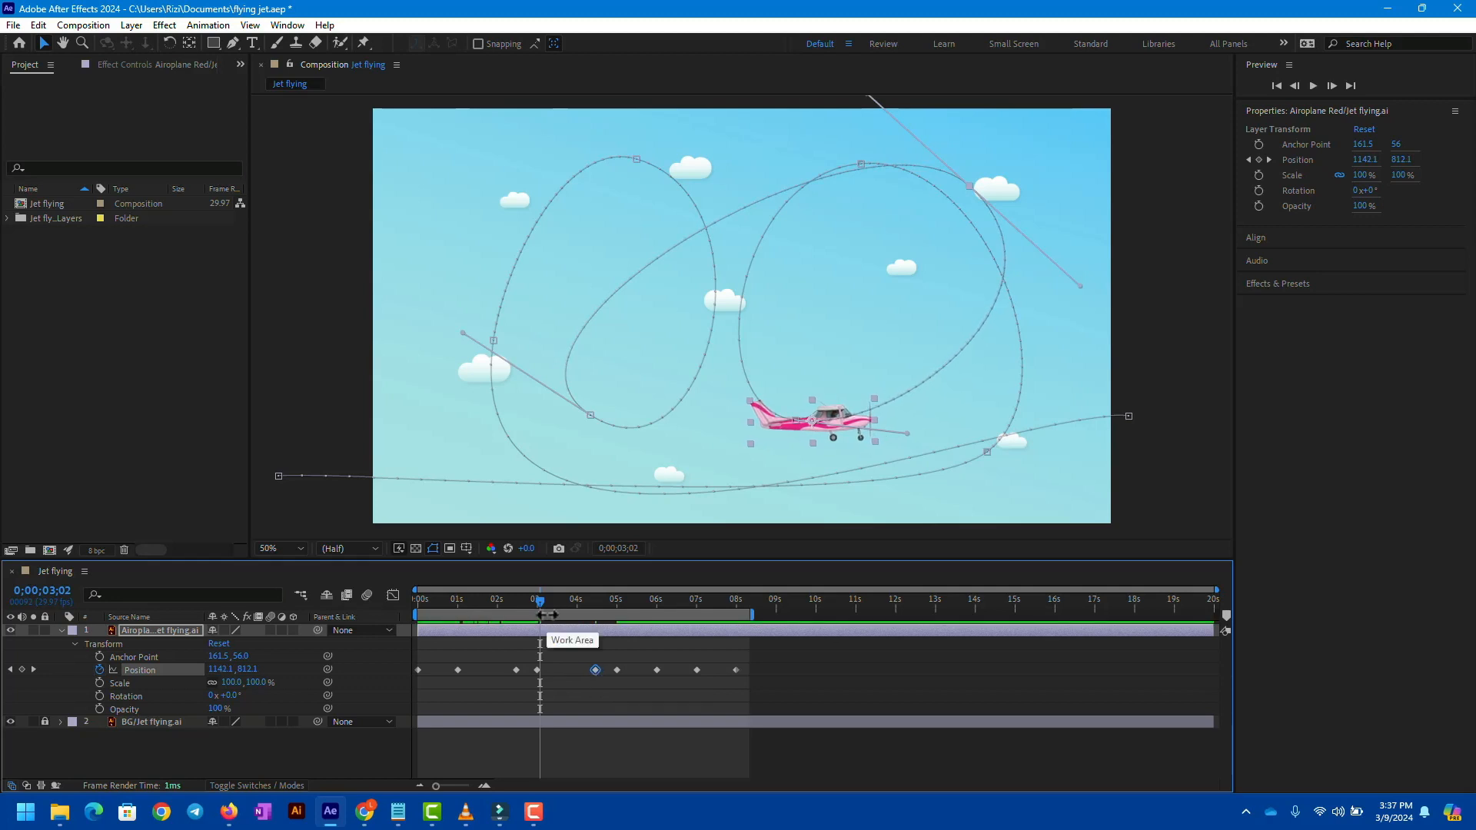
pyautogui.click(536, 604)
pyautogui.moveTo(536, 604); pyautogui.dragTo(681, 674)
# Step: Move the 8-second end point of the airplane's motion path farther outside the frame's right edge, checking it near 0;00;07;26
pyautogui.moveTo(629, 602); pyautogui.dragTo(730, 621)
pyautogui.click(736, 669)
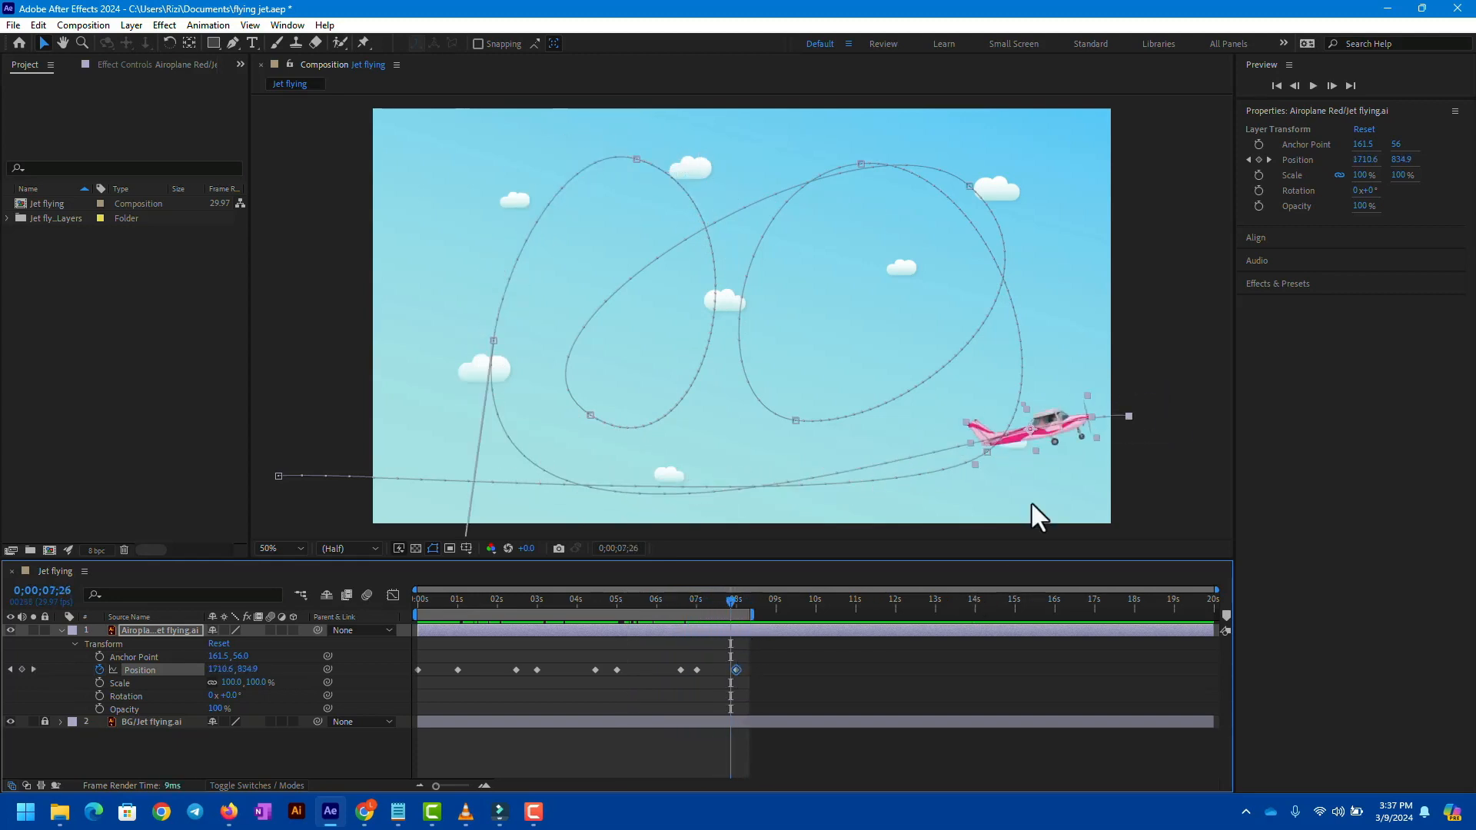
pyautogui.moveTo(1130, 417); pyautogui.dragTo(1224, 410)
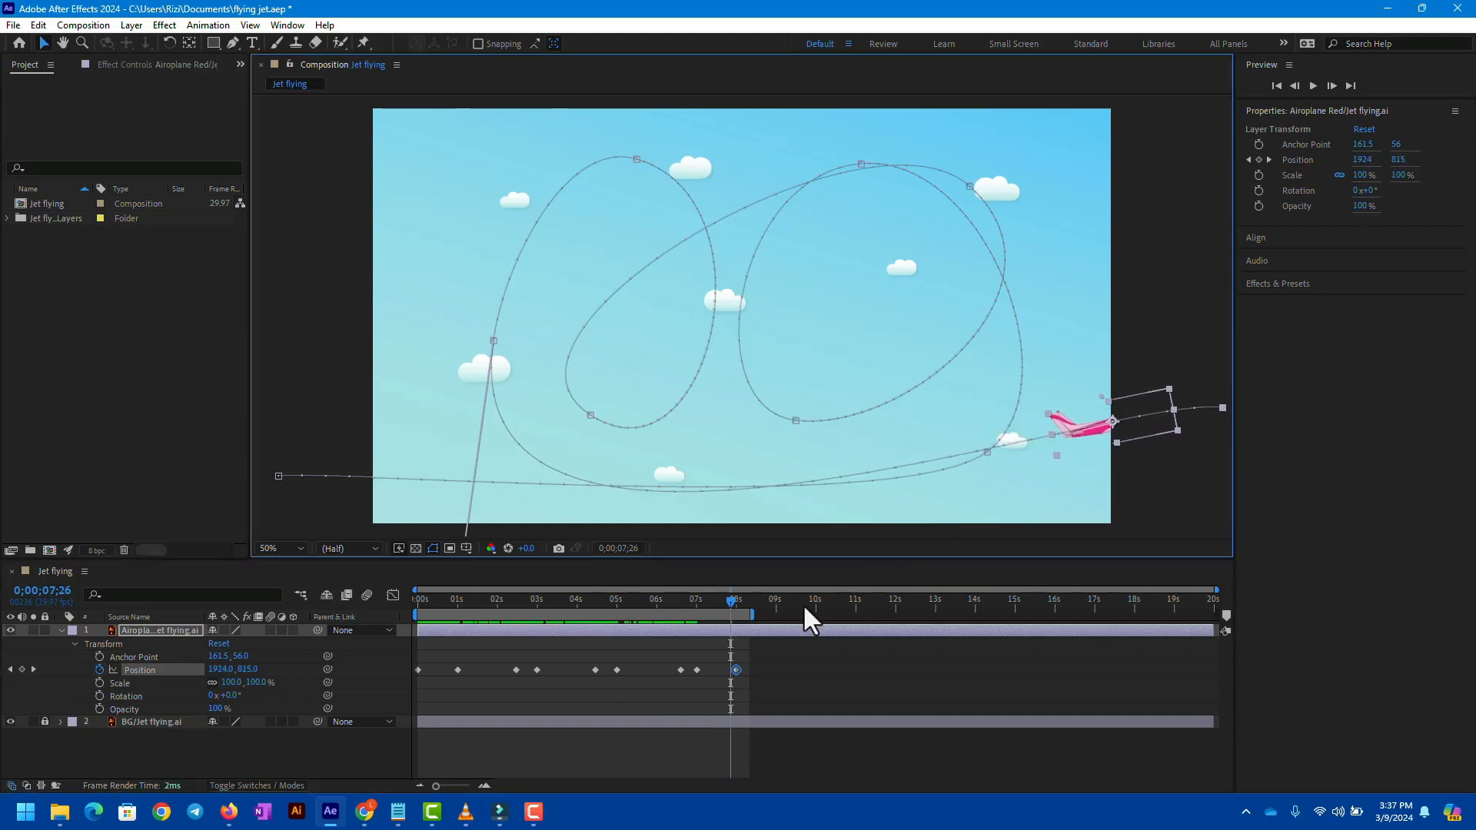
# Step: Check the airplane's exit at the end of the path, and preview the retimed flight from the start of the composition
pyautogui.moveTo(730, 608); pyautogui.dragTo(740, 638)
pyautogui.press('Home')
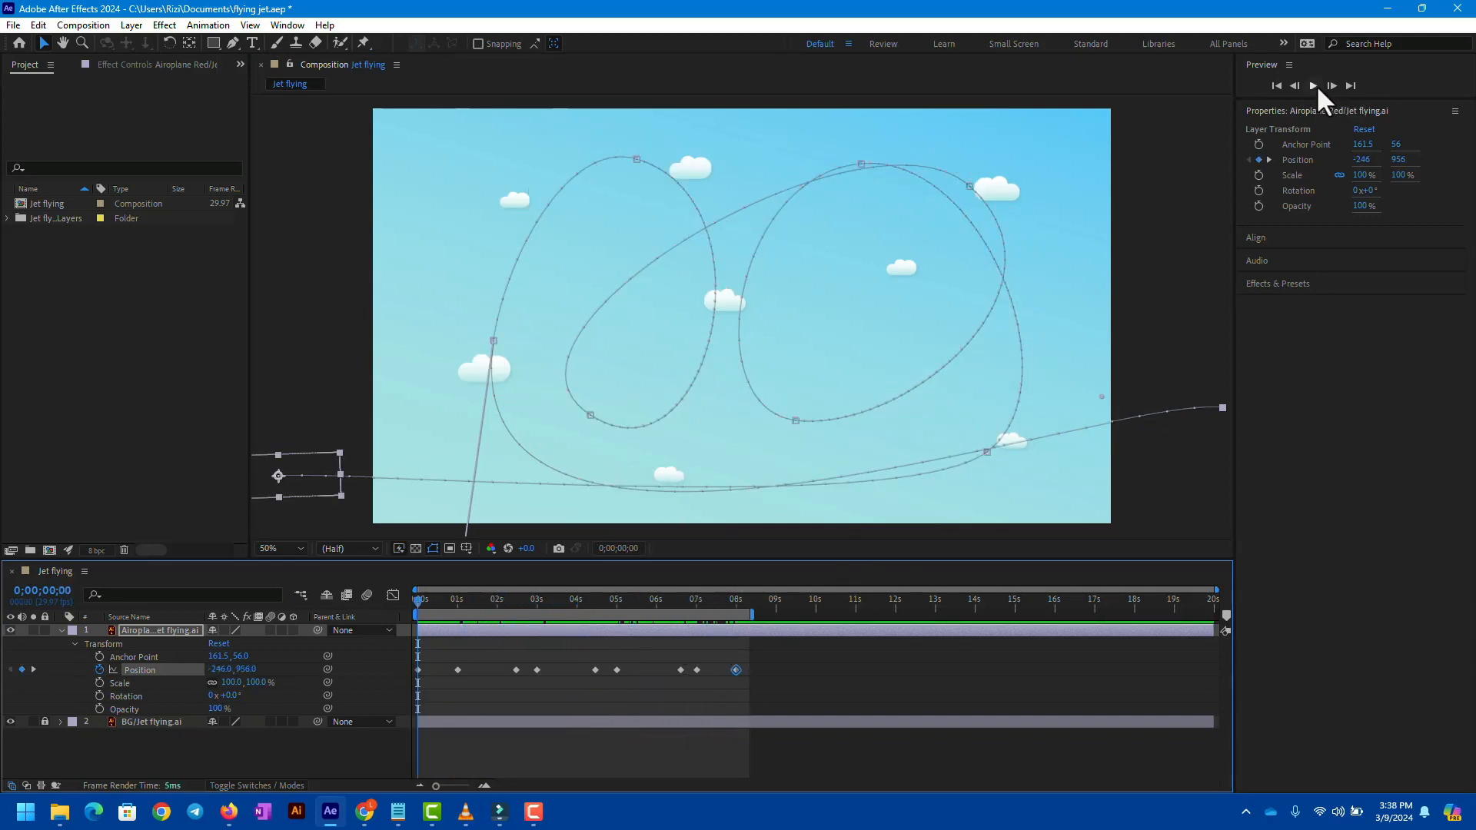
pyautogui.click(1313, 85)
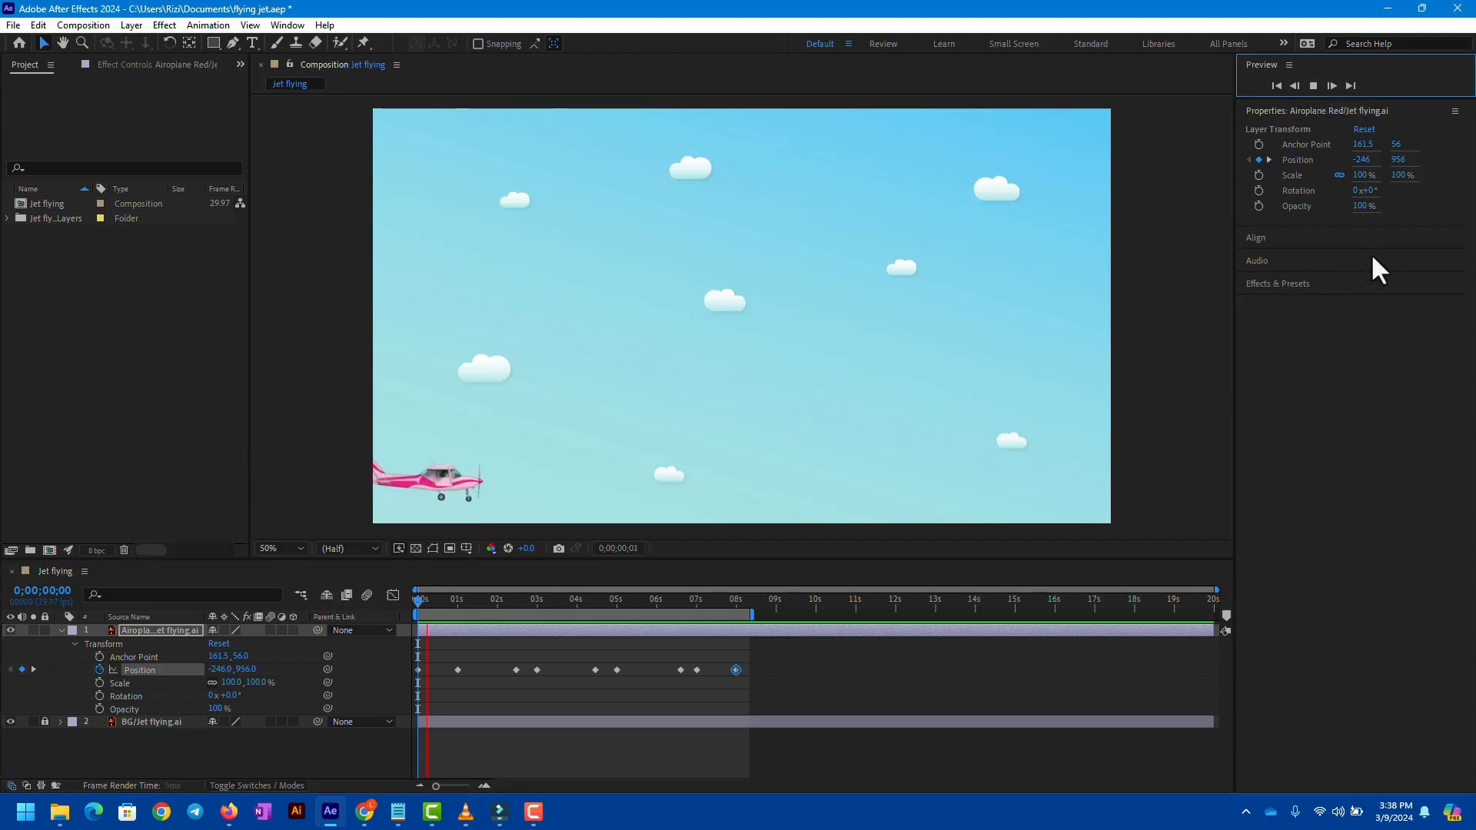